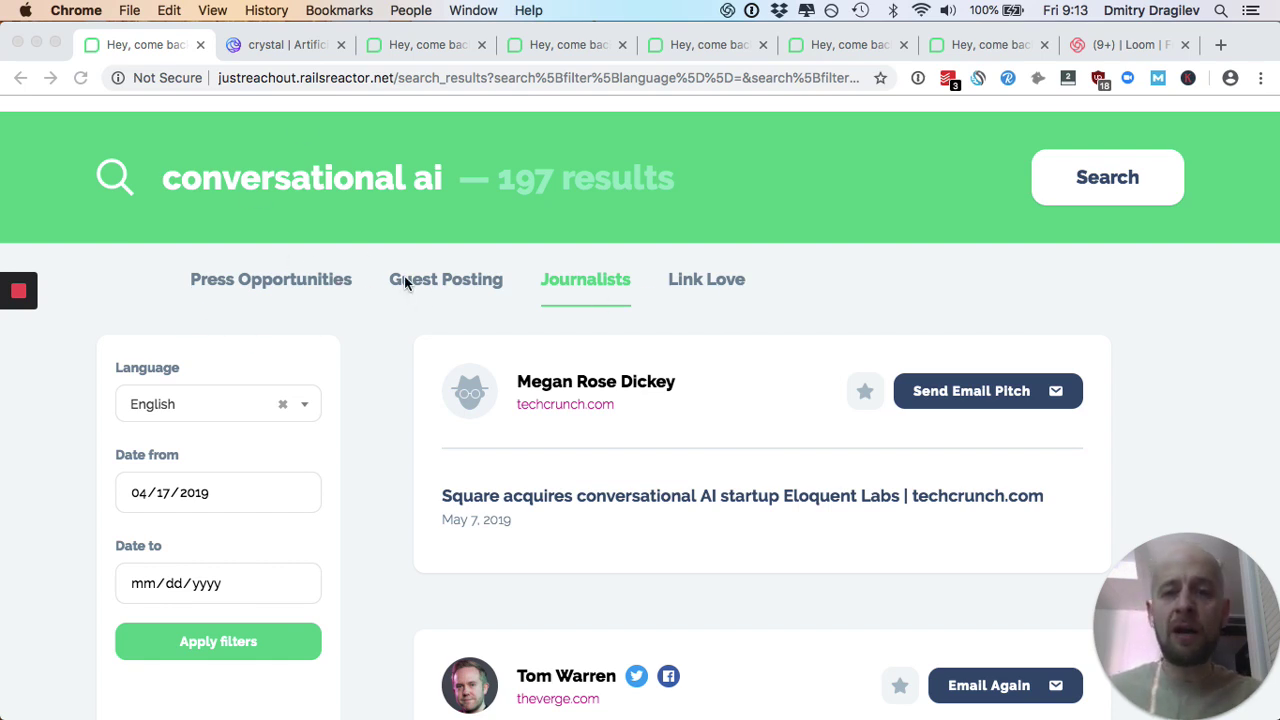
Switch to the 'crystal | Artificial' tab to show the crystal.ai homepage and its chatbot greeting
left_click(299, 43)
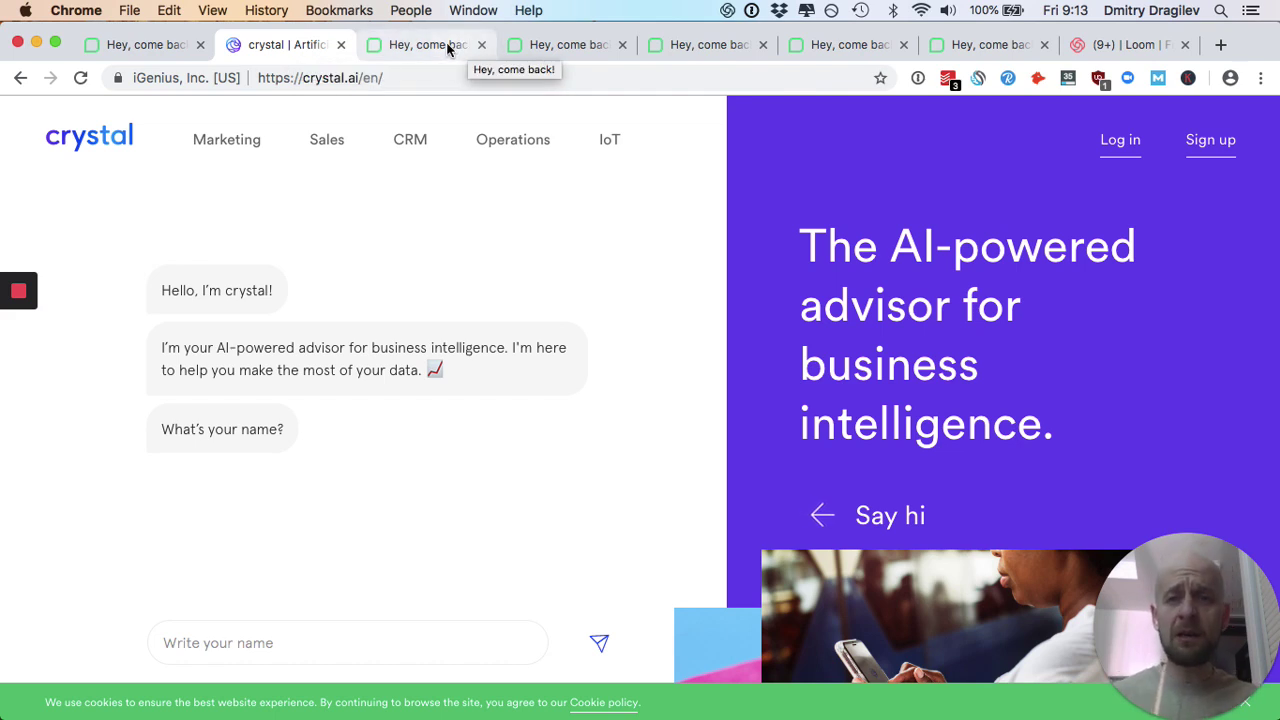
Show and scroll the 9 Press Opportunities results for 'ai', including AI in retail
left_click(449, 49)
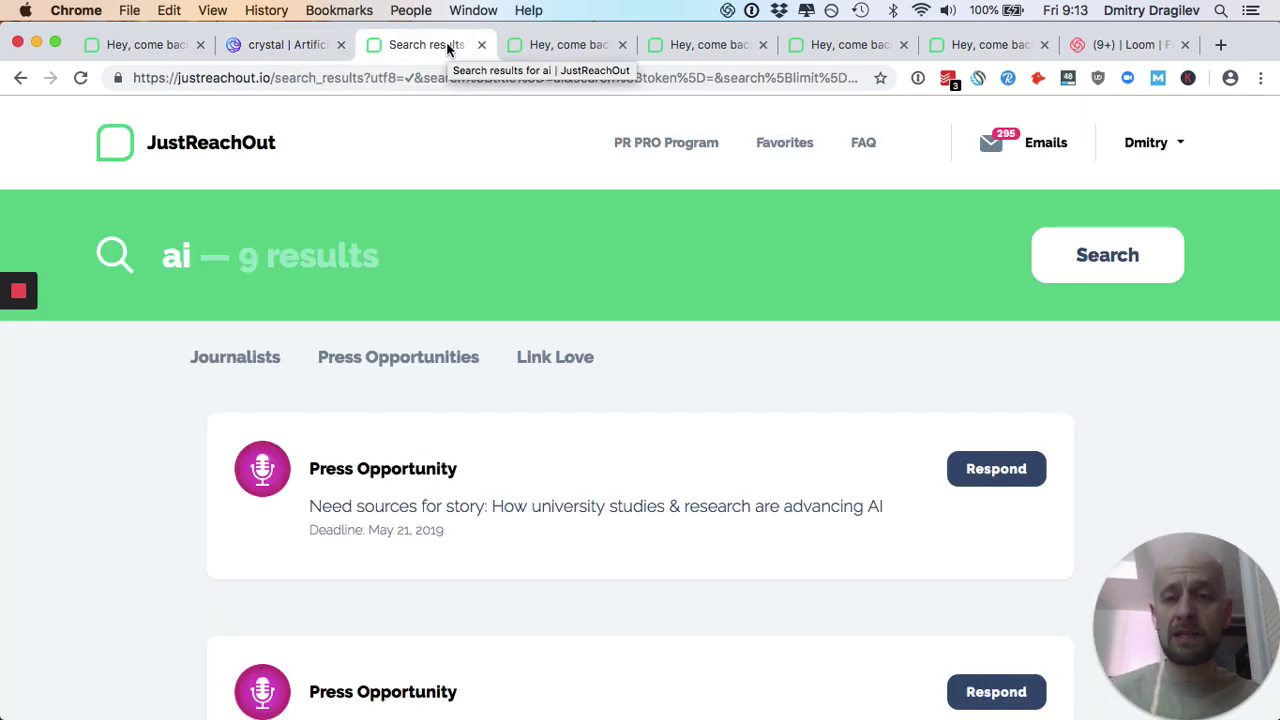
left_click(401, 366)
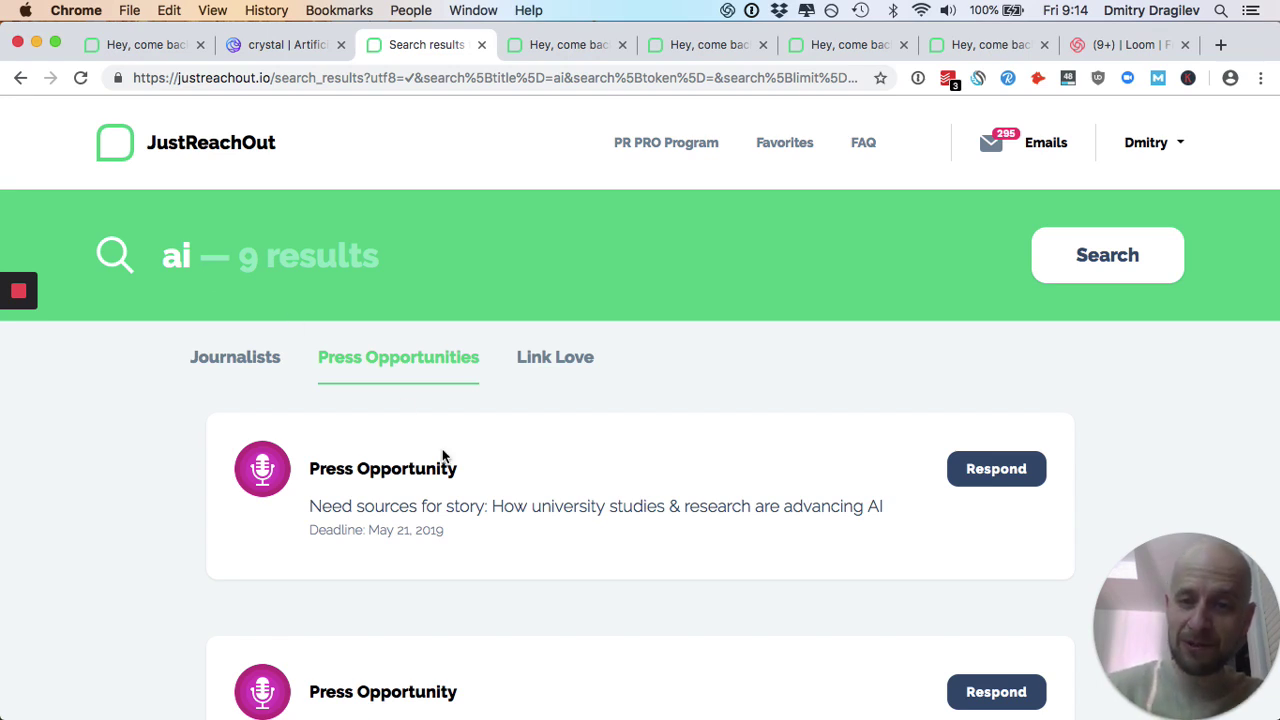
scroll(443, 456, "down", 2)
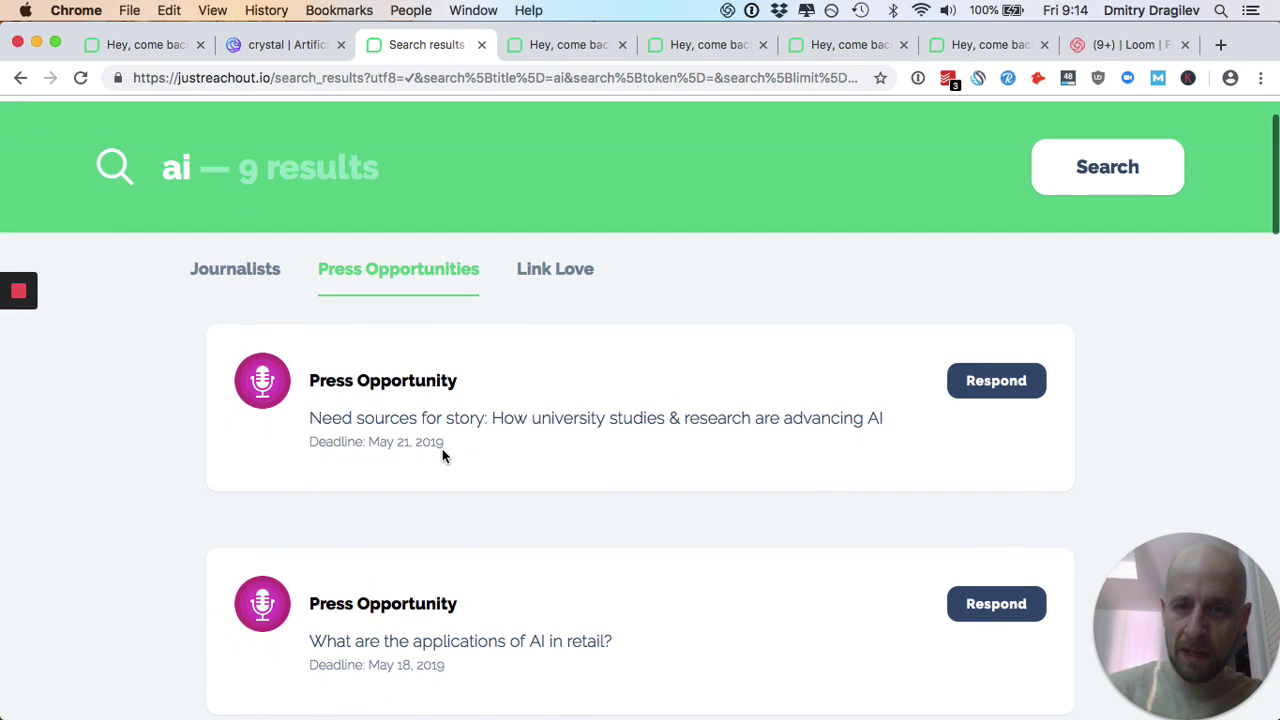
scroll(421, 377, "down", 1)
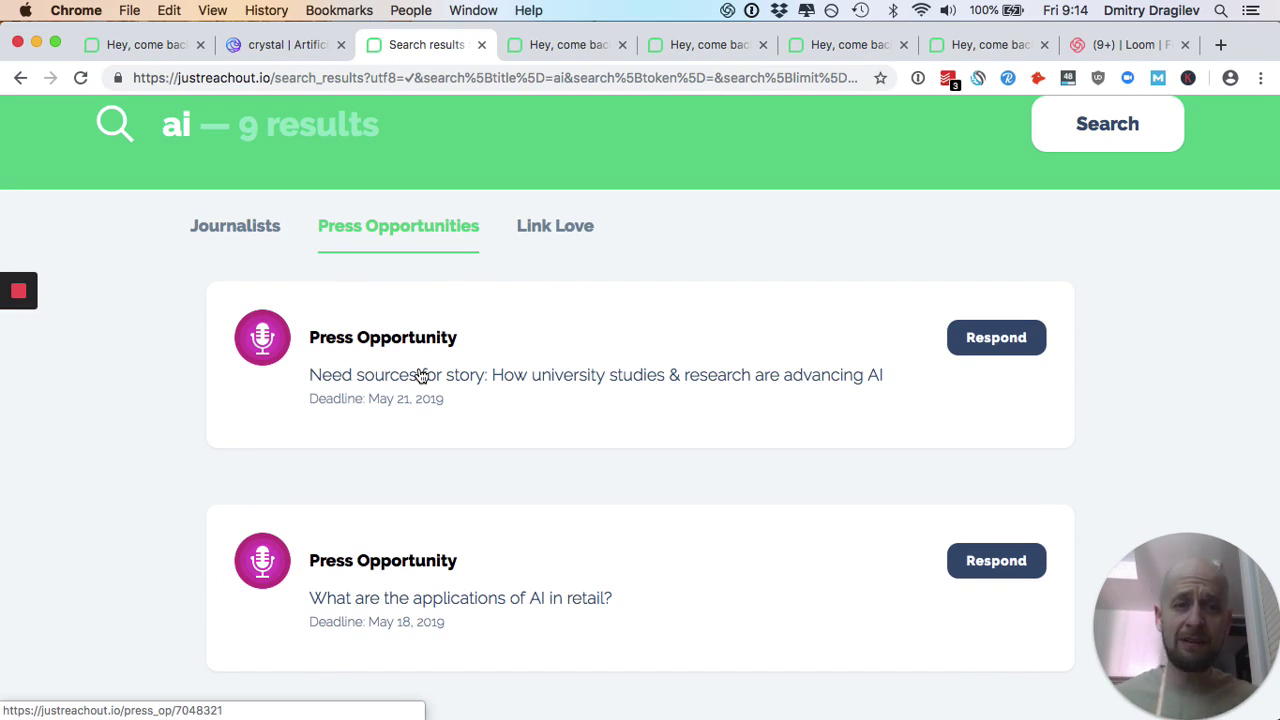
Open the Speech Technology Magazine university AI research opportunity and read its query
left_click(497, 383)
scroll(497, 383, "down", 1)
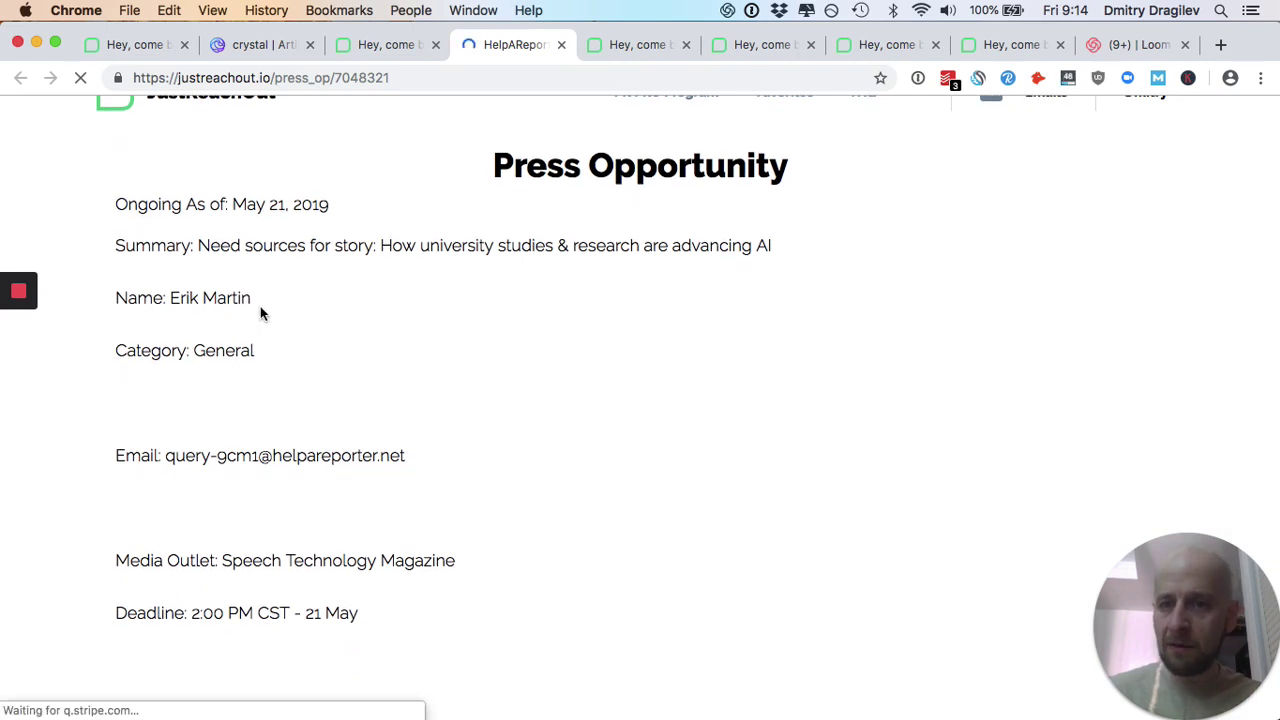
scroll(341, 507, "down", 4)
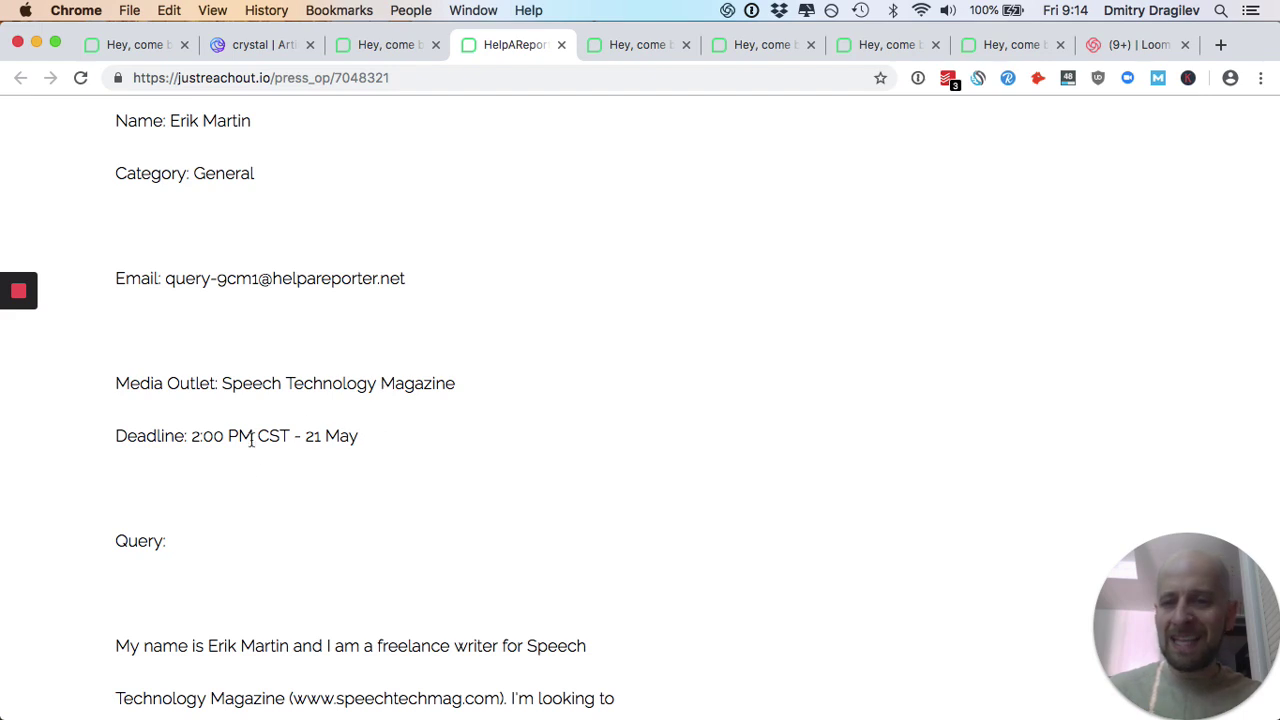
scroll(349, 440, "down", 9)
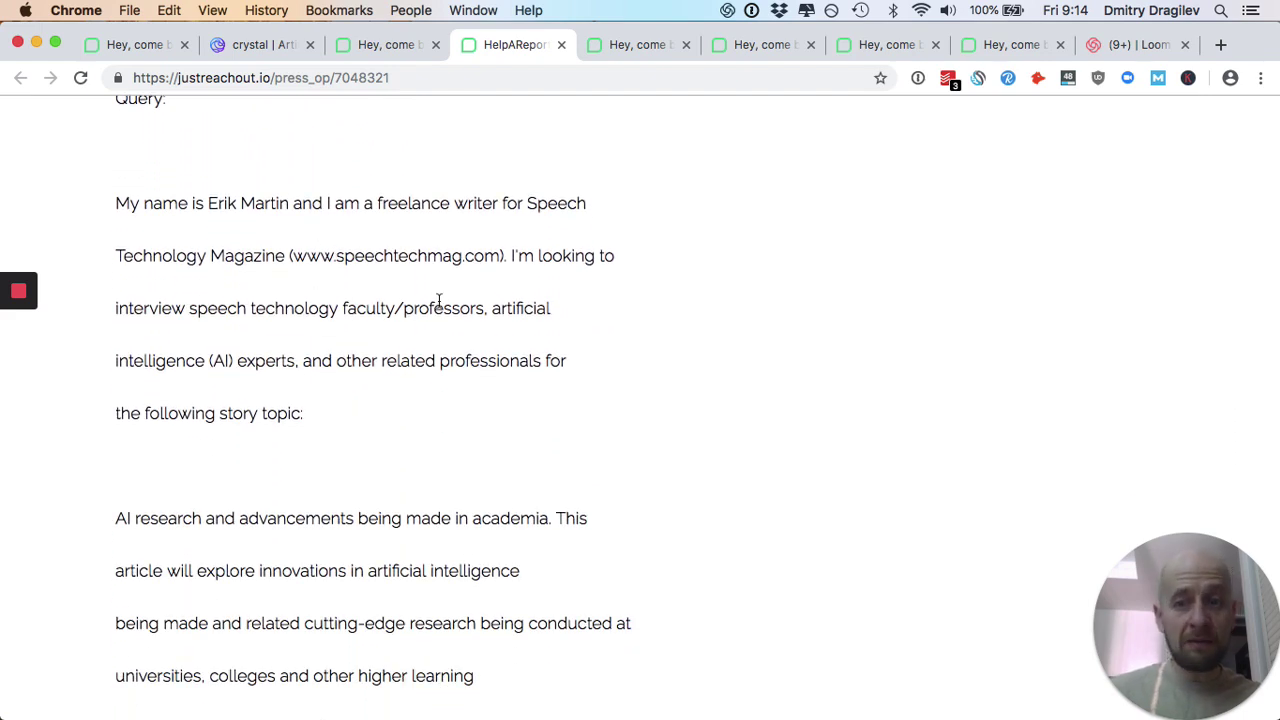
scroll(439, 302, "down", 1)
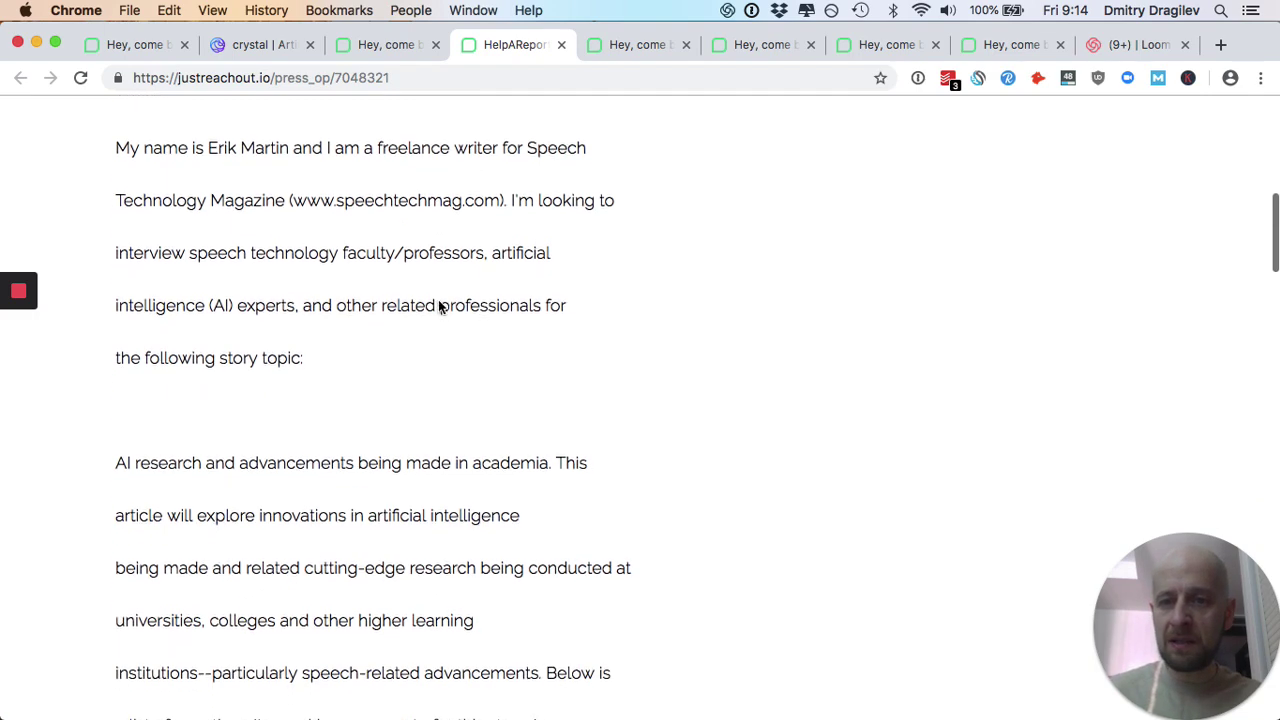
scroll(439, 305, "down", 3)
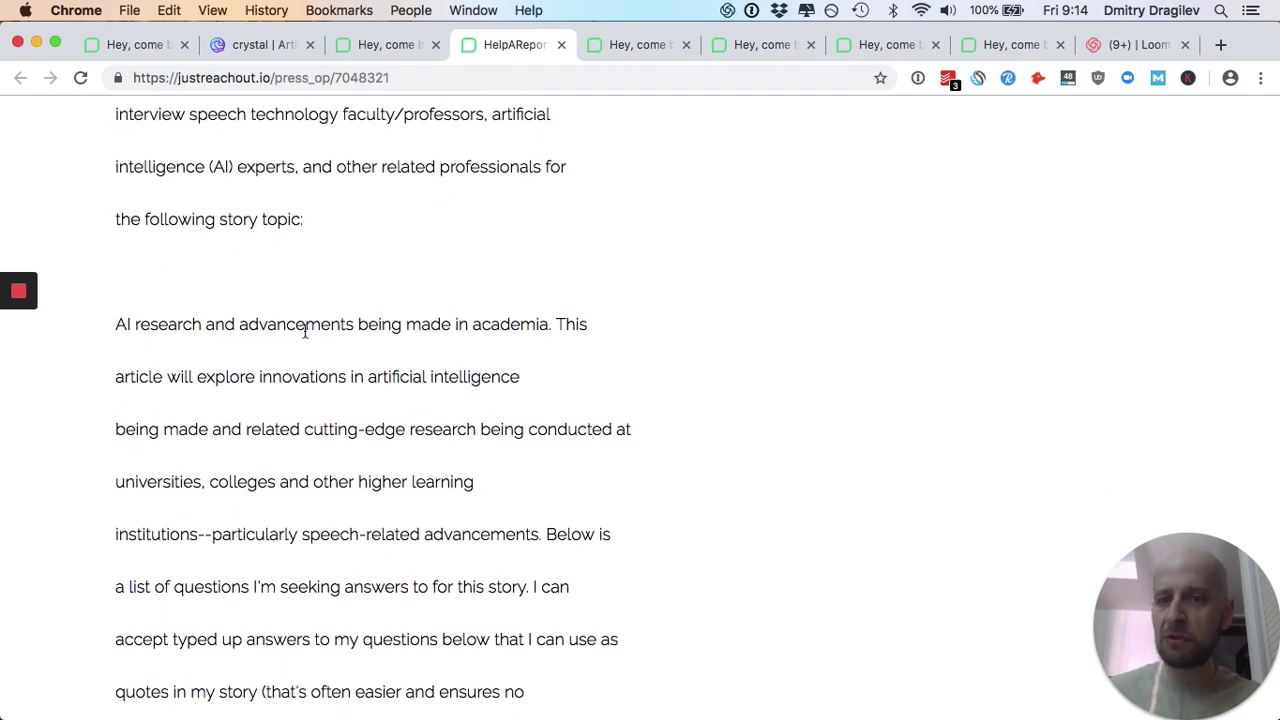
scroll(476, 472, "down", 2)
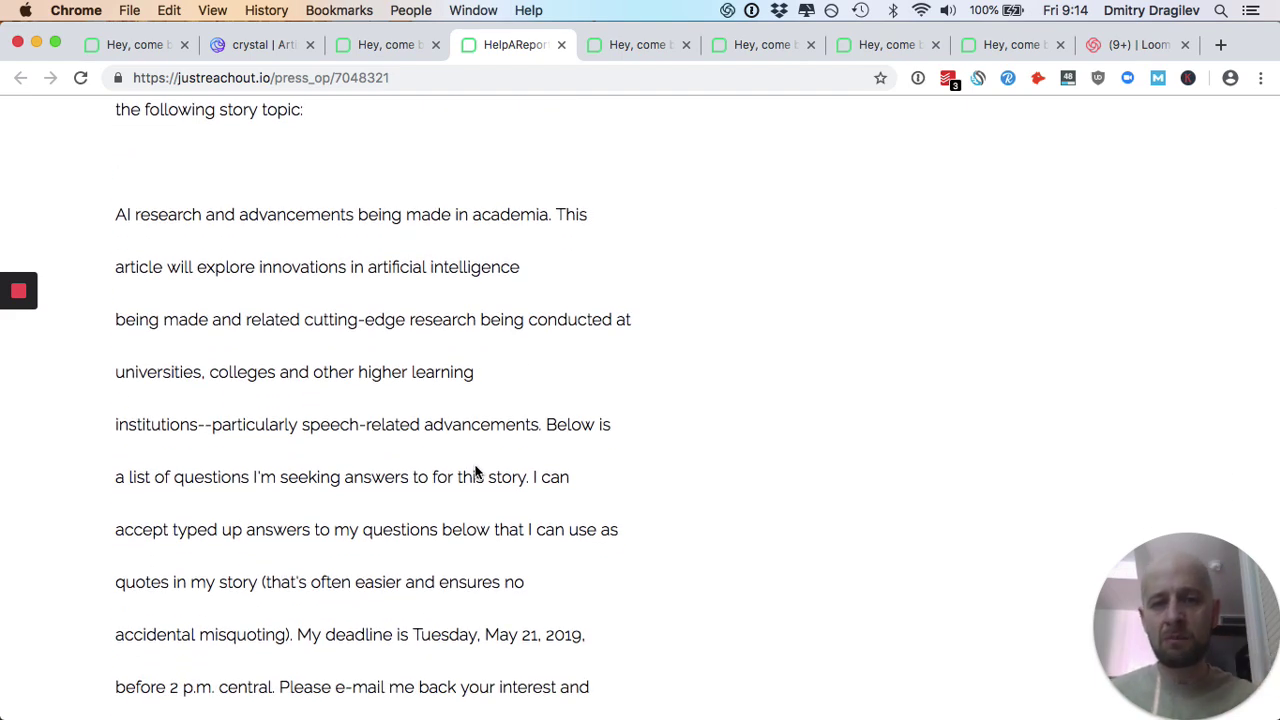
scroll(346, 484, "down", 7)
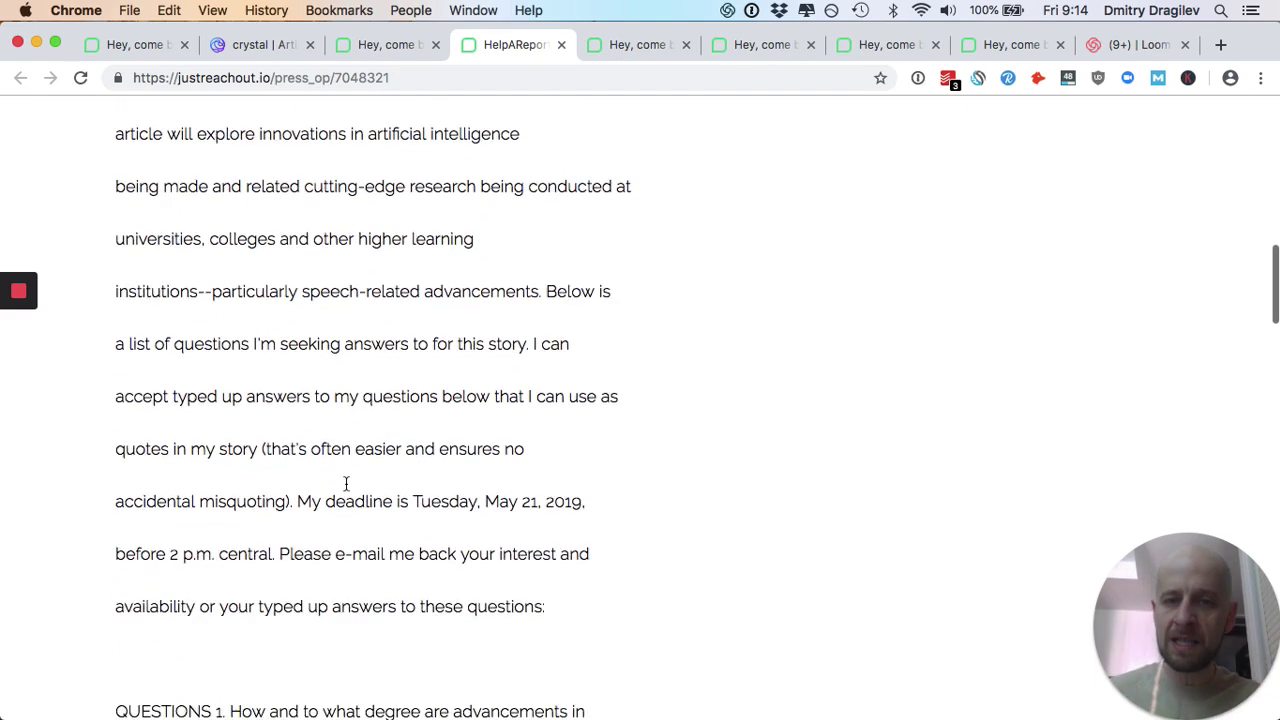
scroll(346, 488, "down", 9)
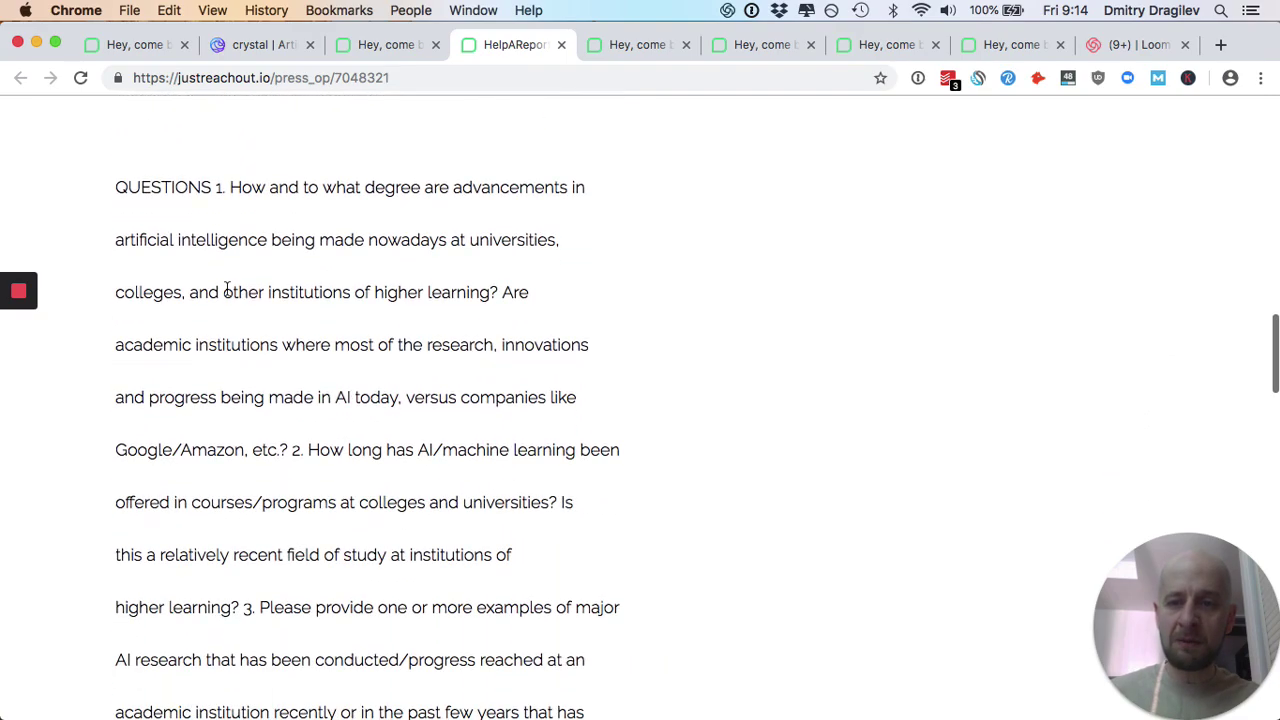
scroll(274, 445, "down", 20)
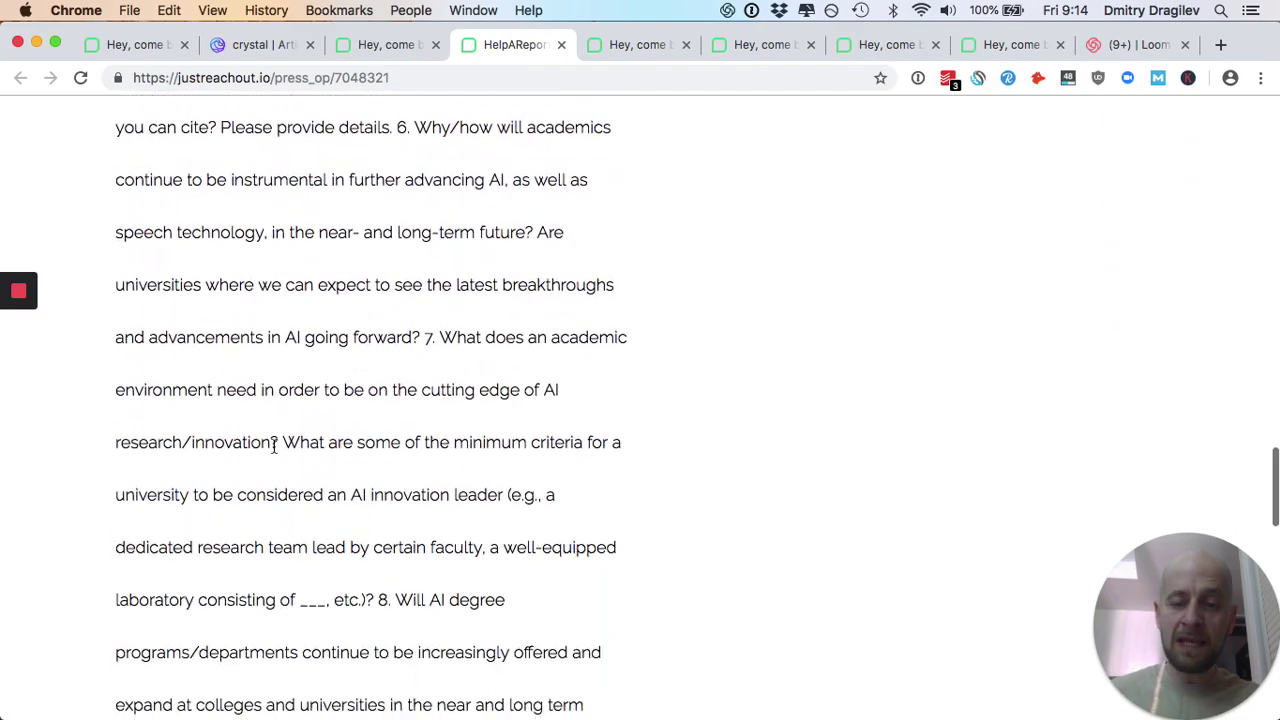
Select the reporter's contact e-mail address on the opportunity page
scroll(273, 450, "up", 20)
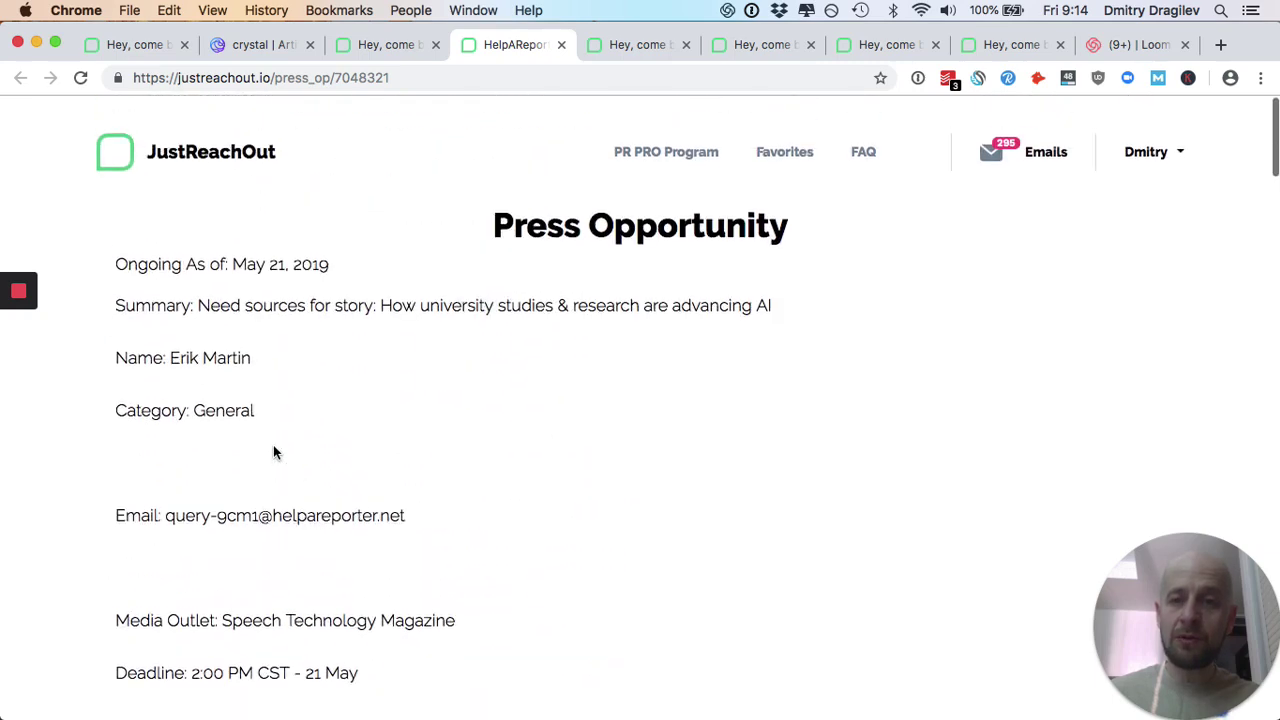
scroll(273, 452, "down", 4)
left_click_drag(164, 332, 472, 338)
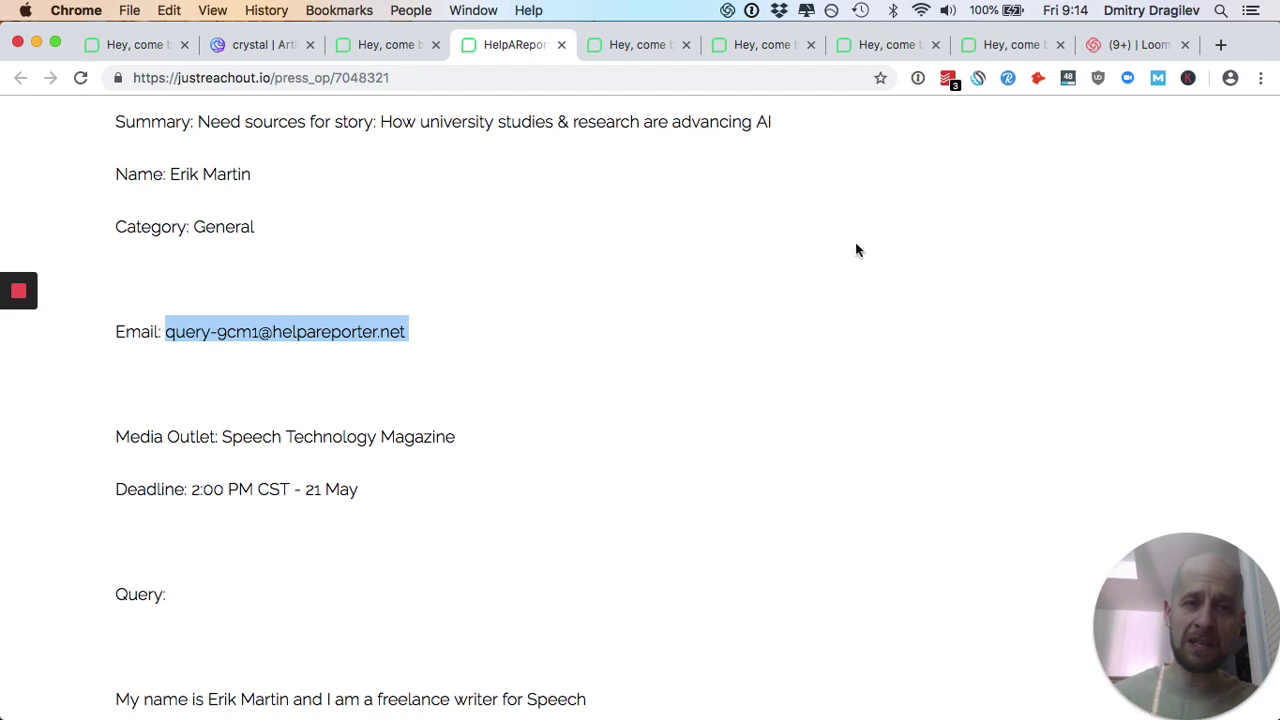
Load blog.justreachout.io in a new browser tab
left_click(1219, 50)
type("blog")
key("Right")
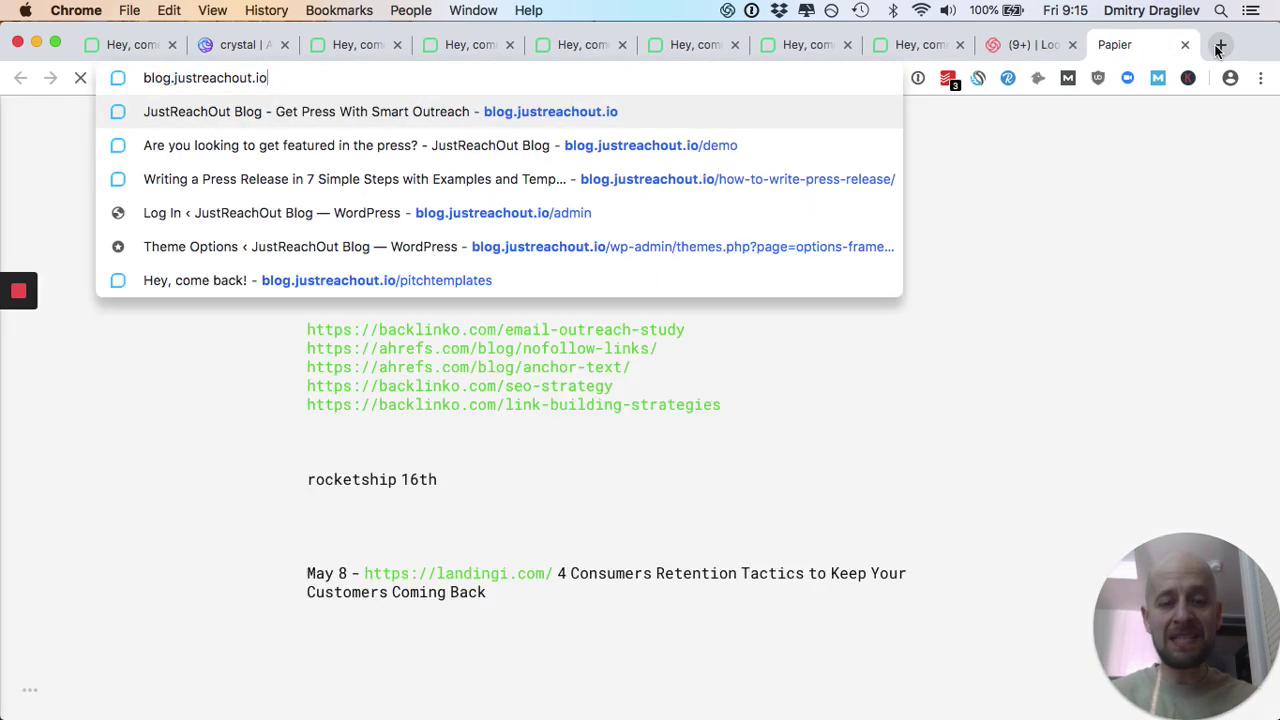
key("Return")
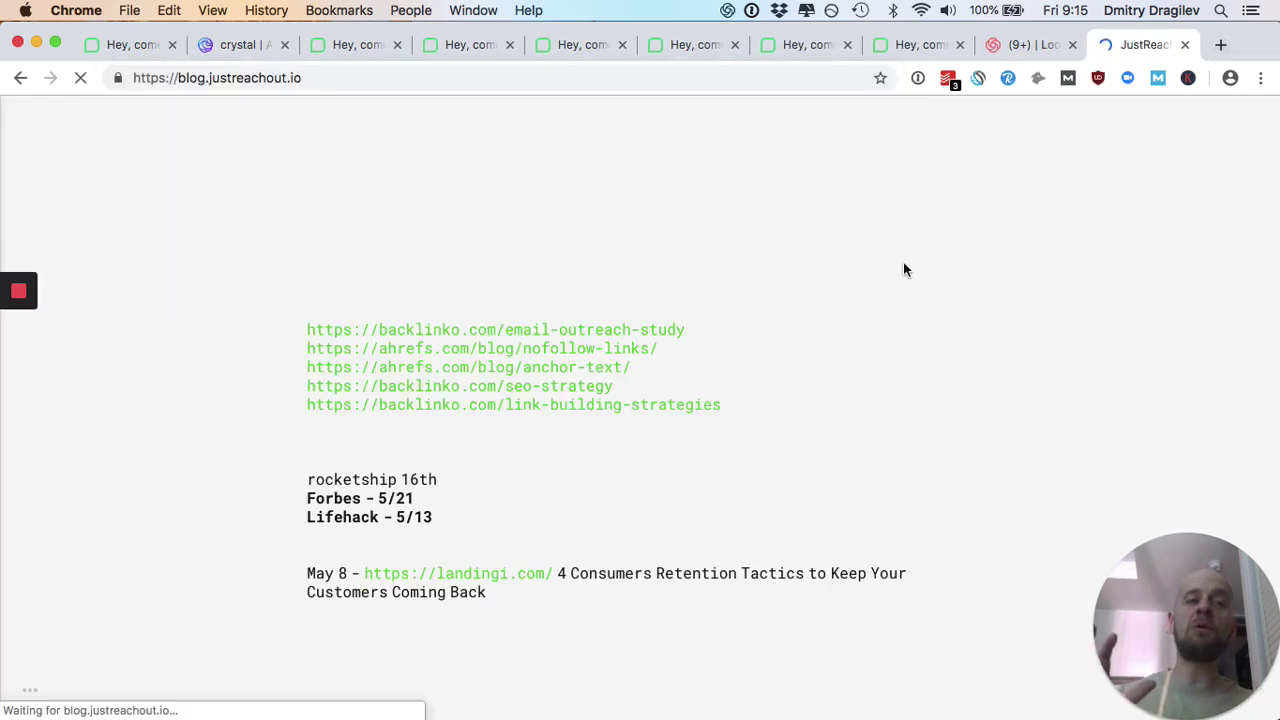
Open the blog post 'How To Respond to Press Opportunities and Get Featured in Press Weekly'
scroll(634, 446, "down", 6)
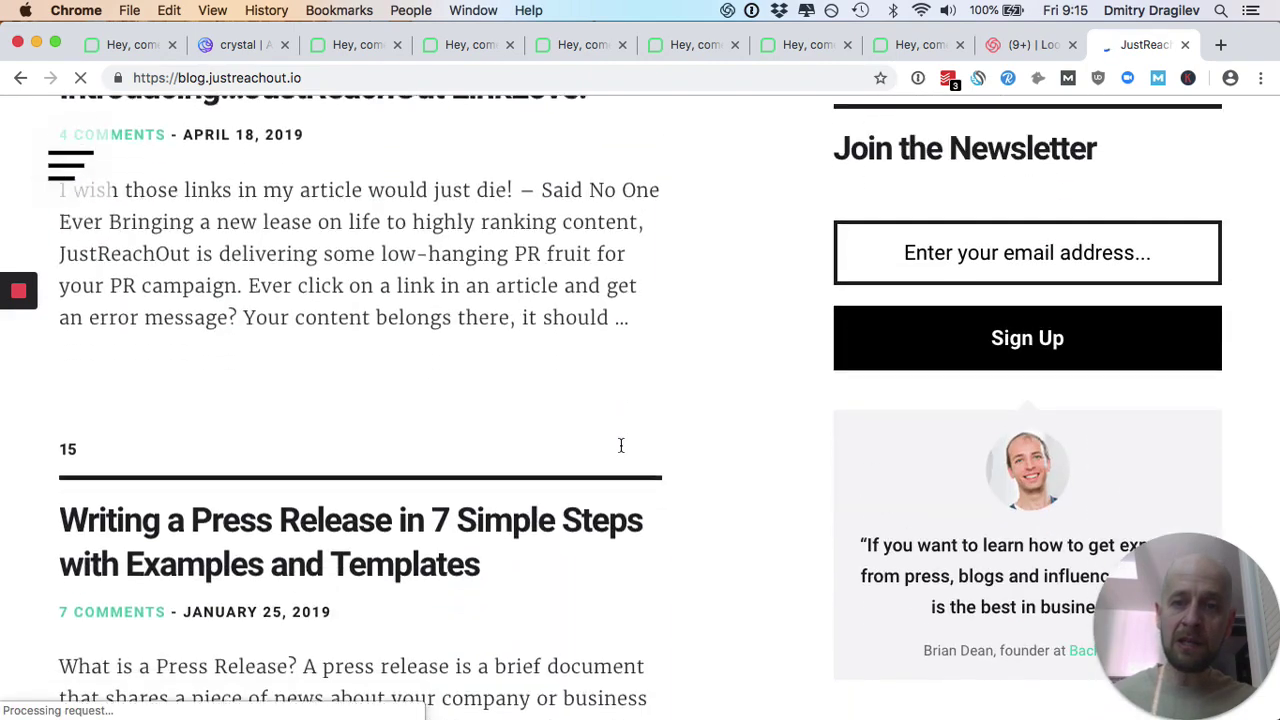
scroll(620, 446, "down", 6)
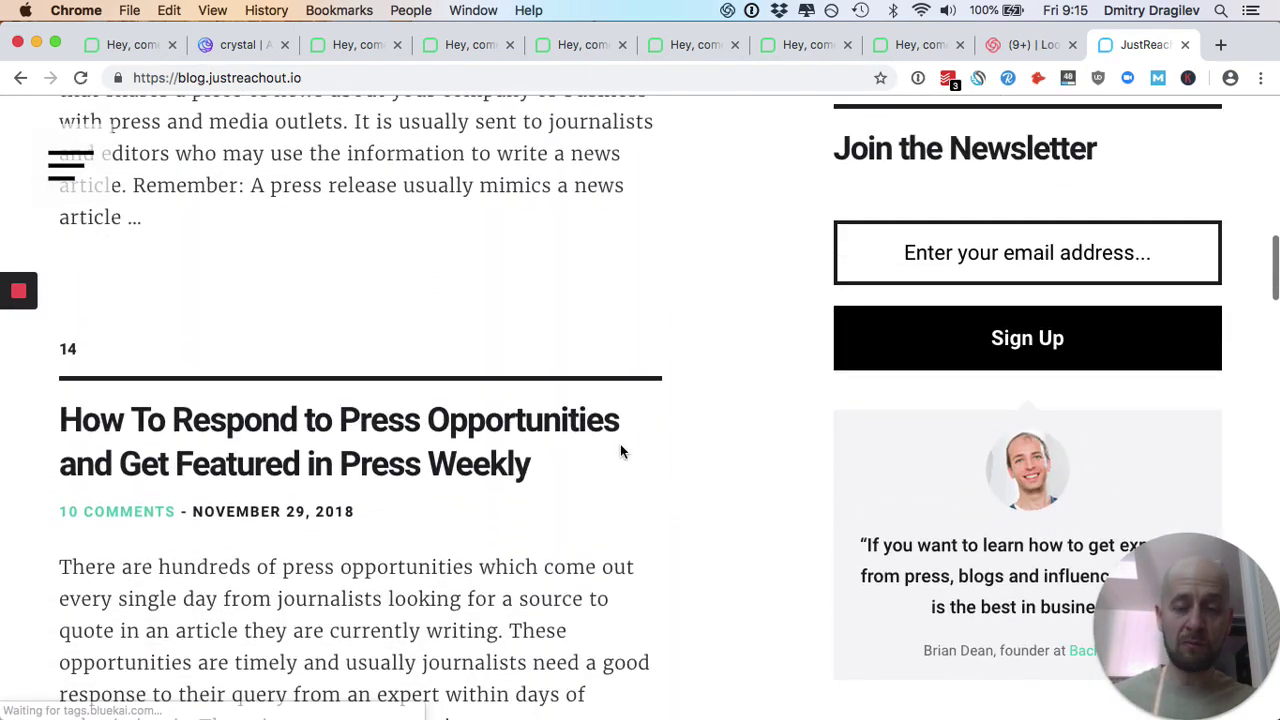
scroll(620, 452, "down", 4)
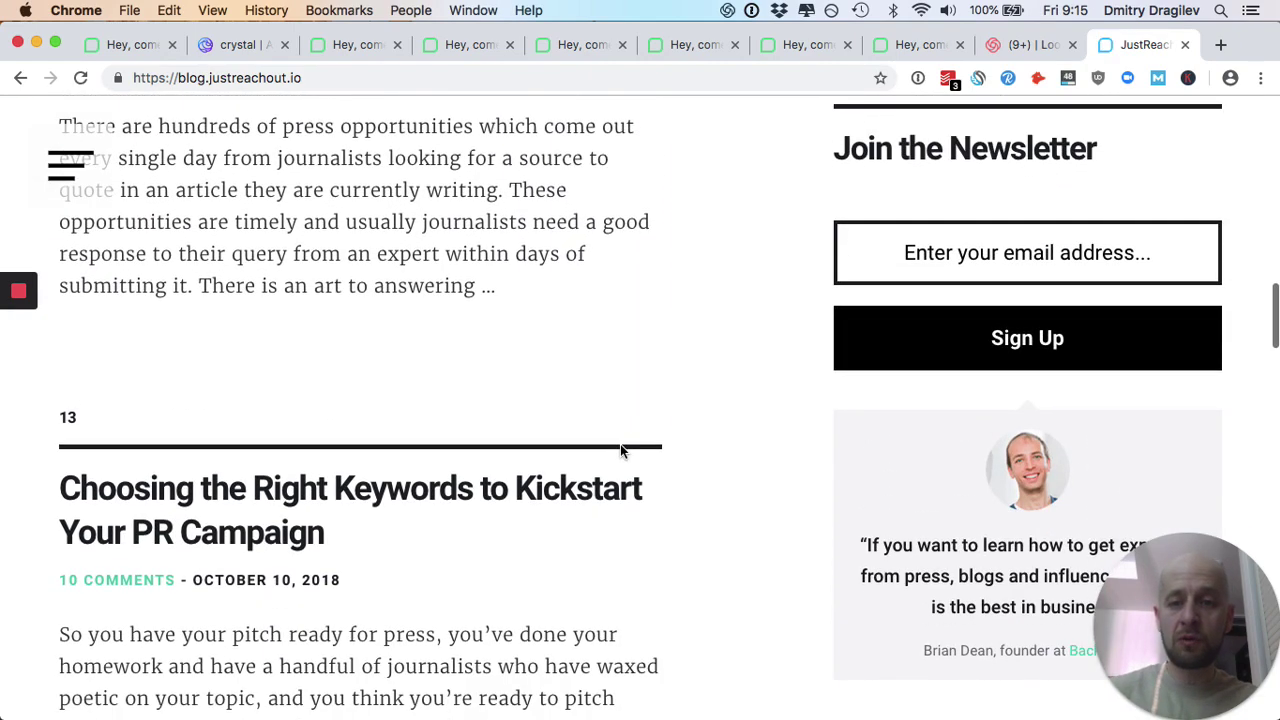
scroll(620, 444, "up", 5)
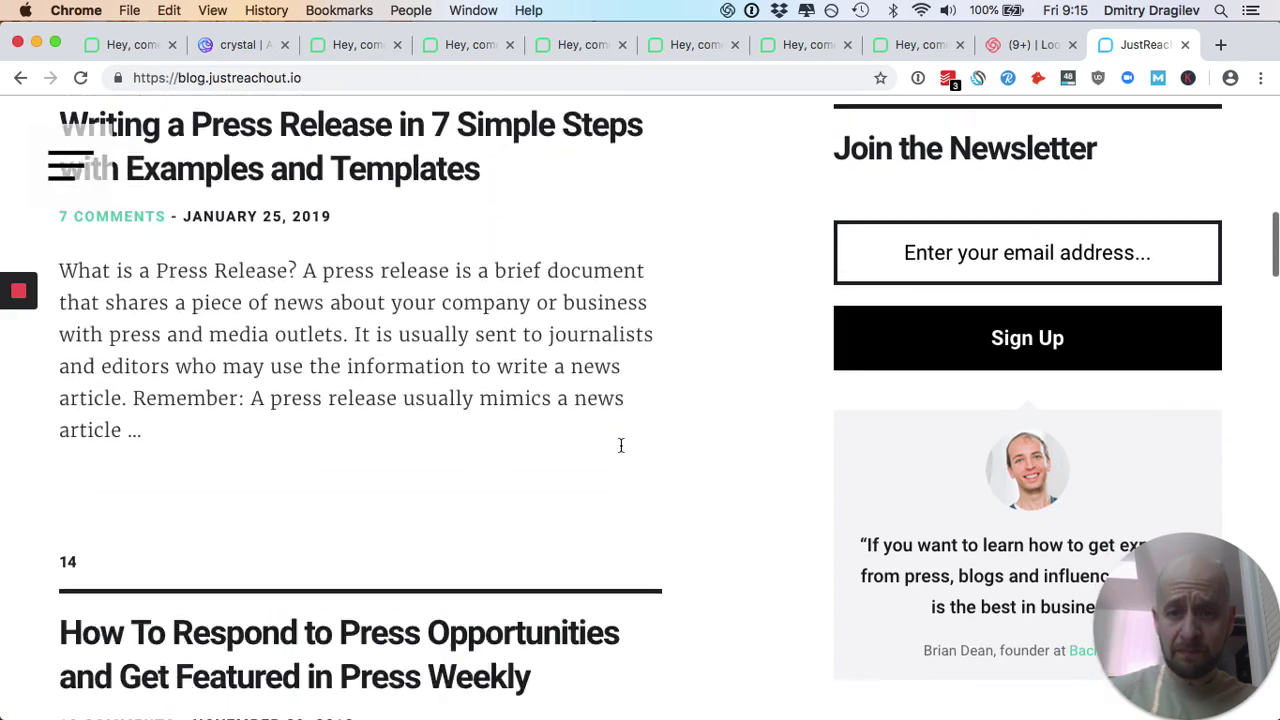
scroll(620, 445, "down", 3)
left_click(496, 410)
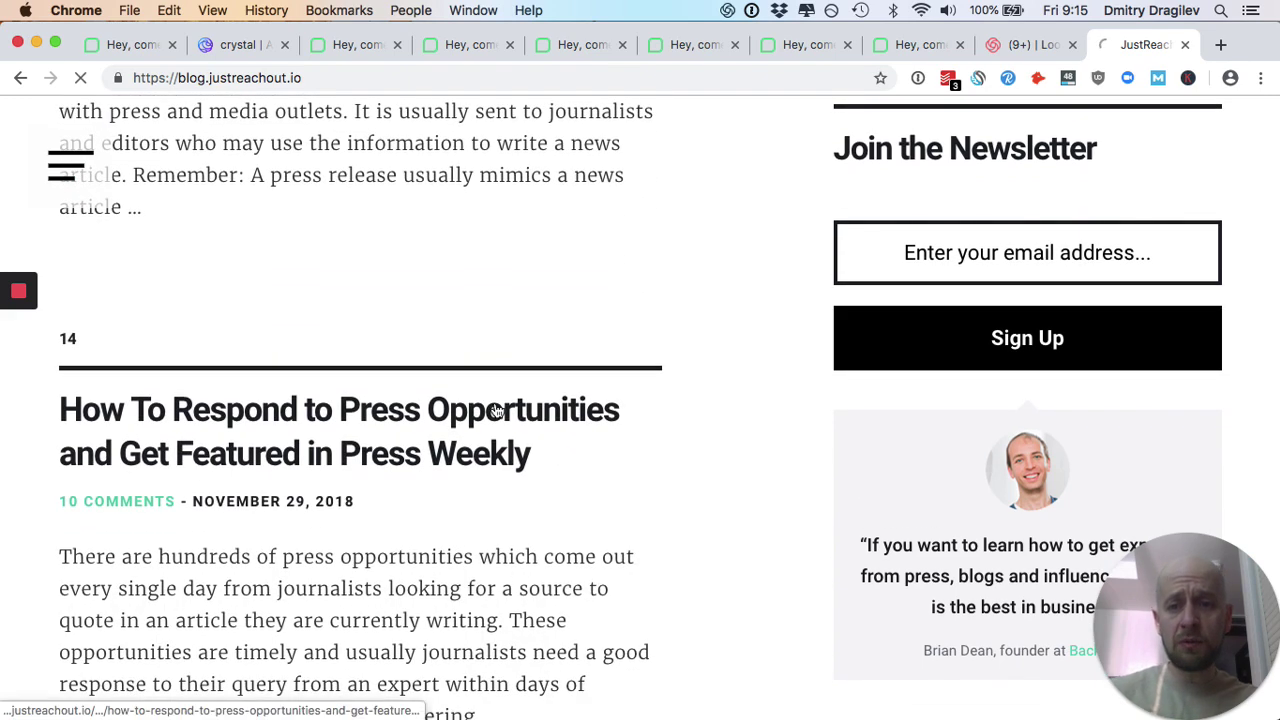
scroll(622, 451, "down", 5)
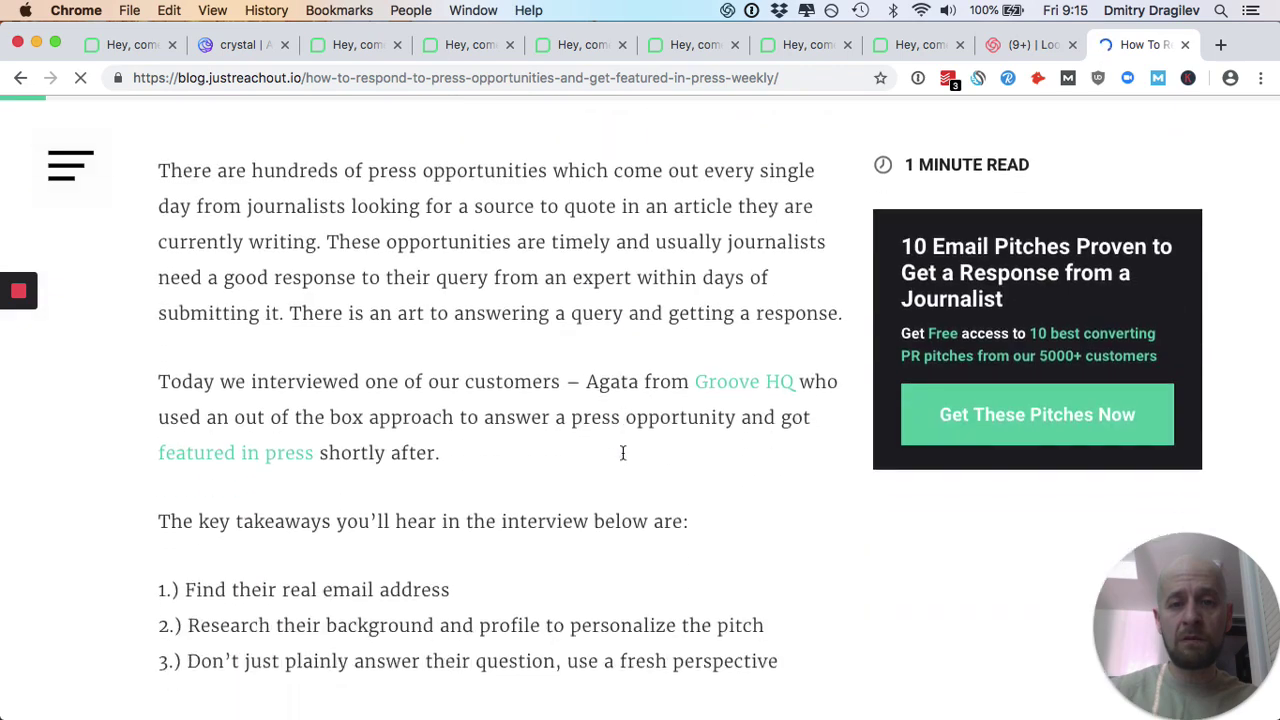
scroll(622, 453, "down", 5)
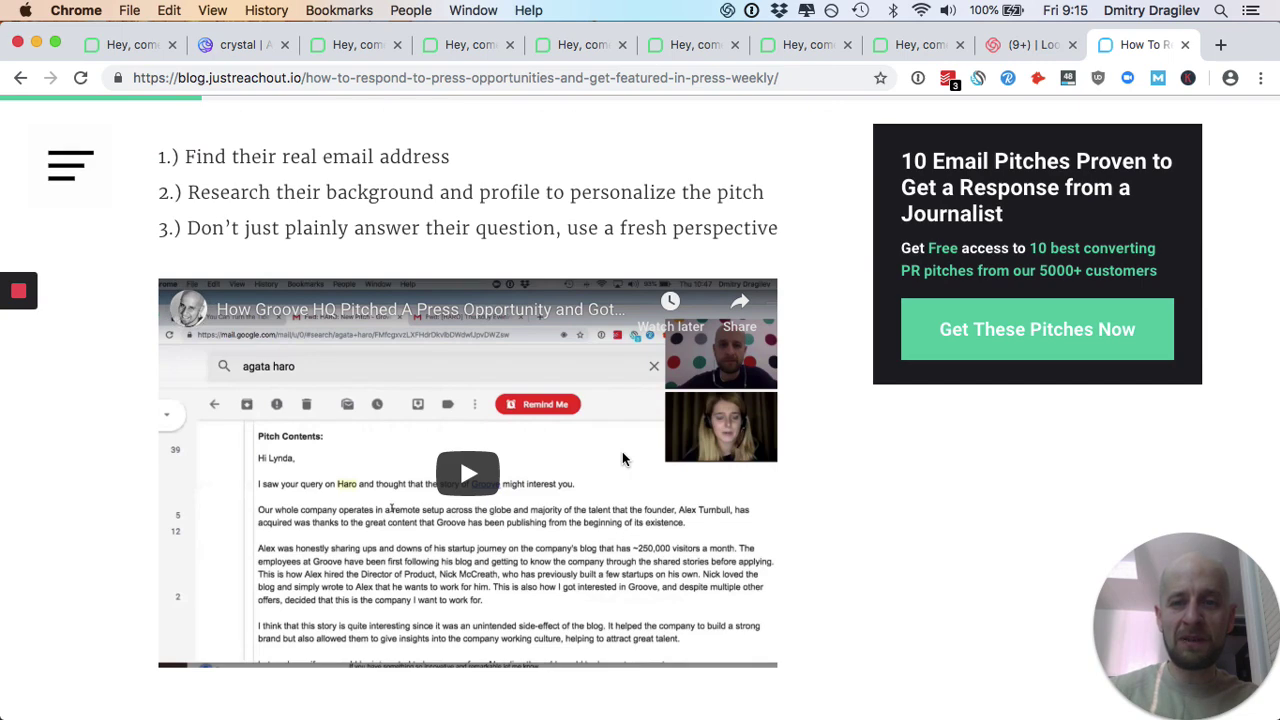
scroll(622, 458, "down", 8)
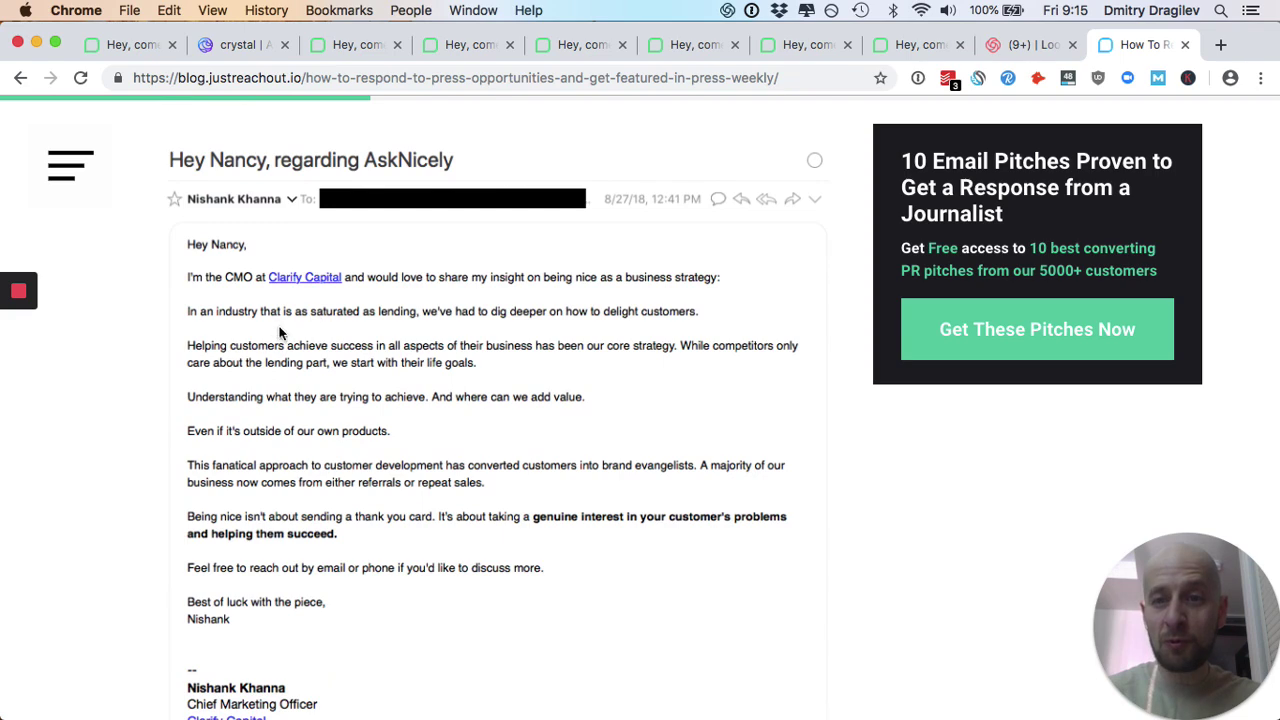
scroll(505, 390, "up", 2)
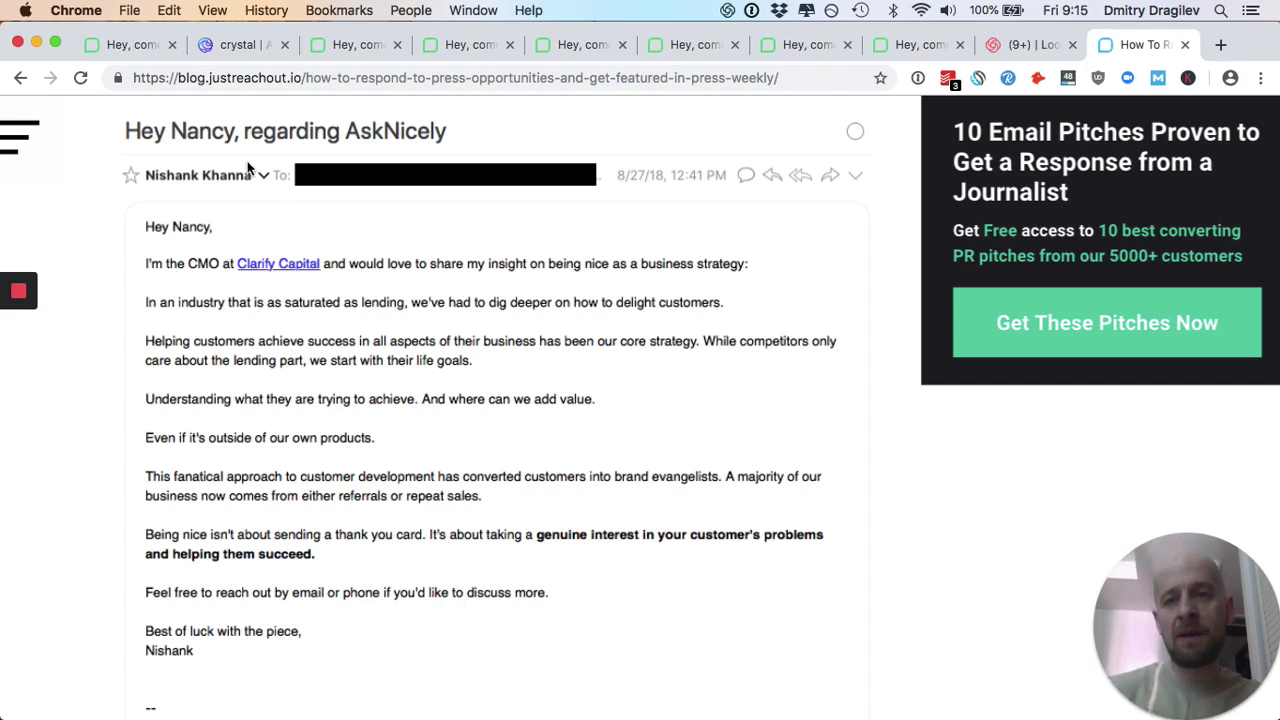
Return to the tab with the 9 'ai' press opportunities results
left_click(146, 47)
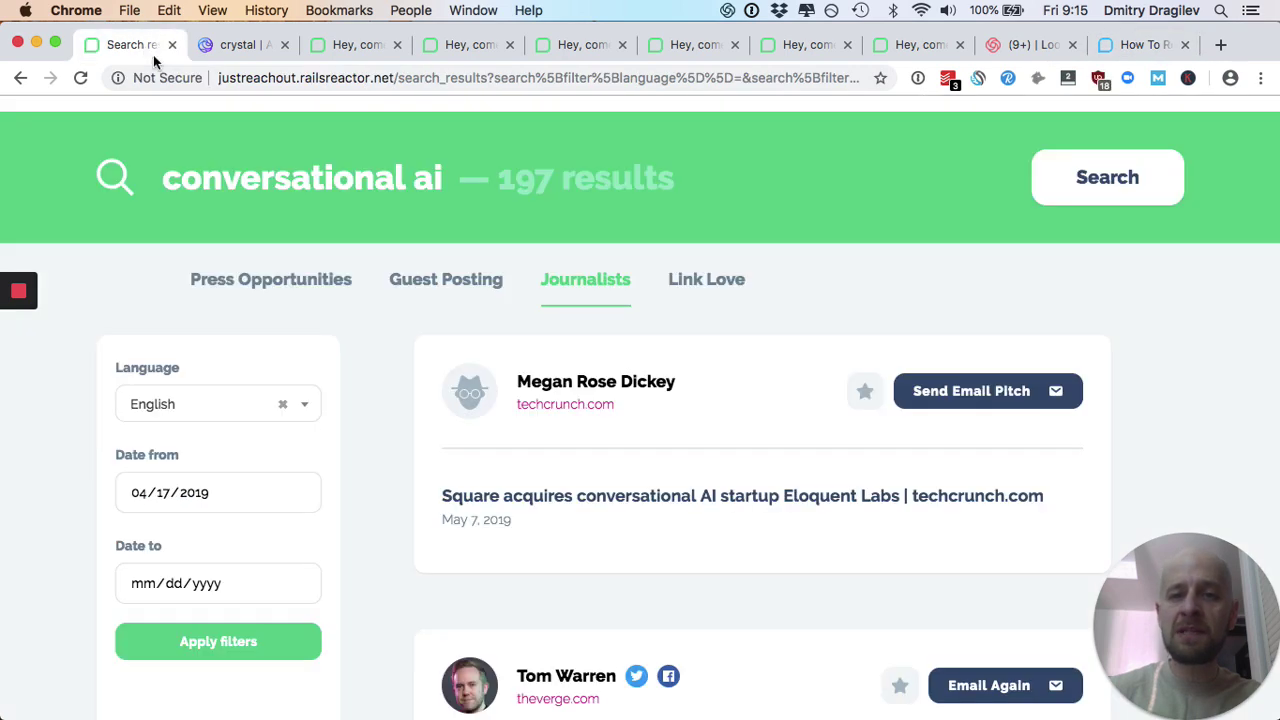
left_click(349, 44)
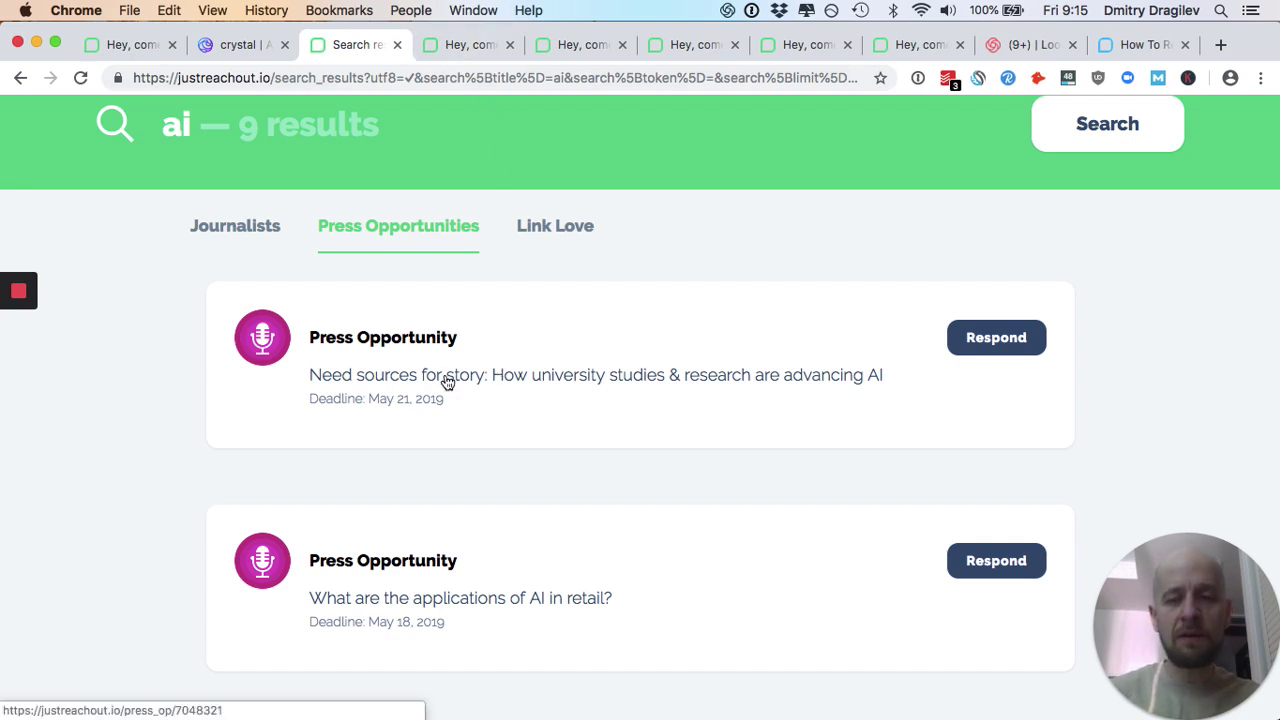
Show the Guest Posting publication listings for the Finance category
left_click(463, 45)
left_click(576, 51)
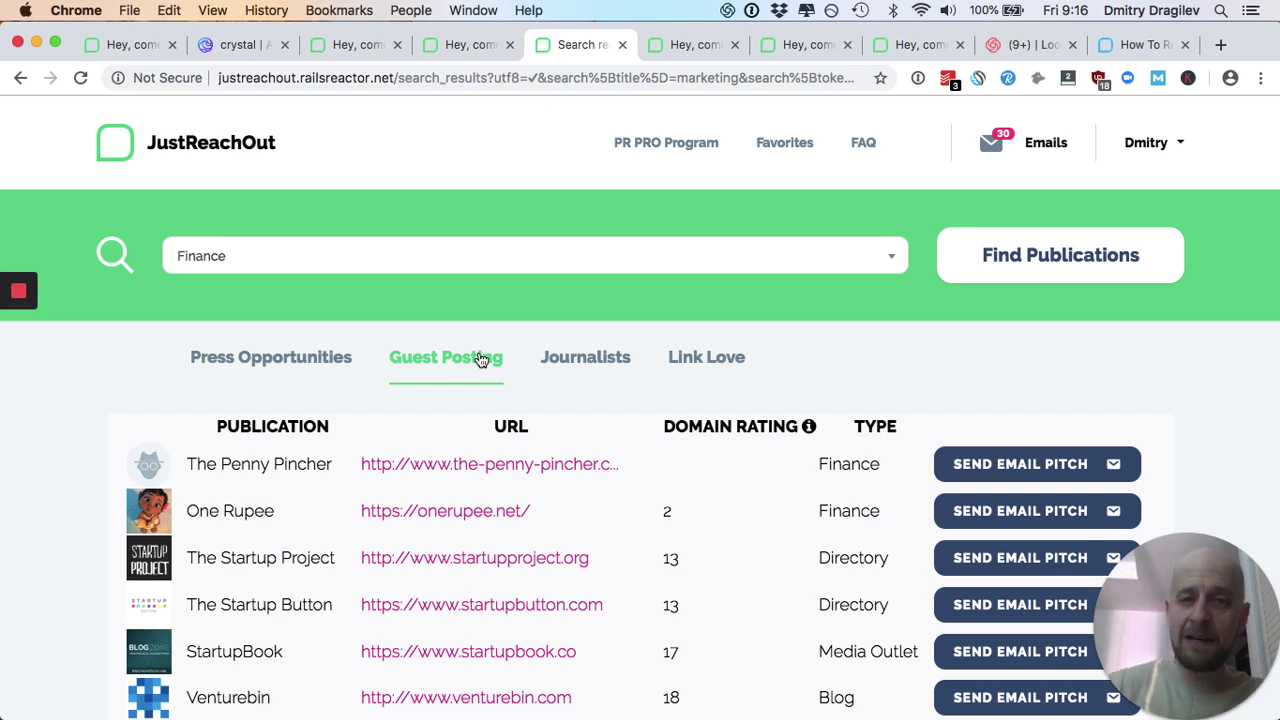
scroll(620, 268, "down", 1)
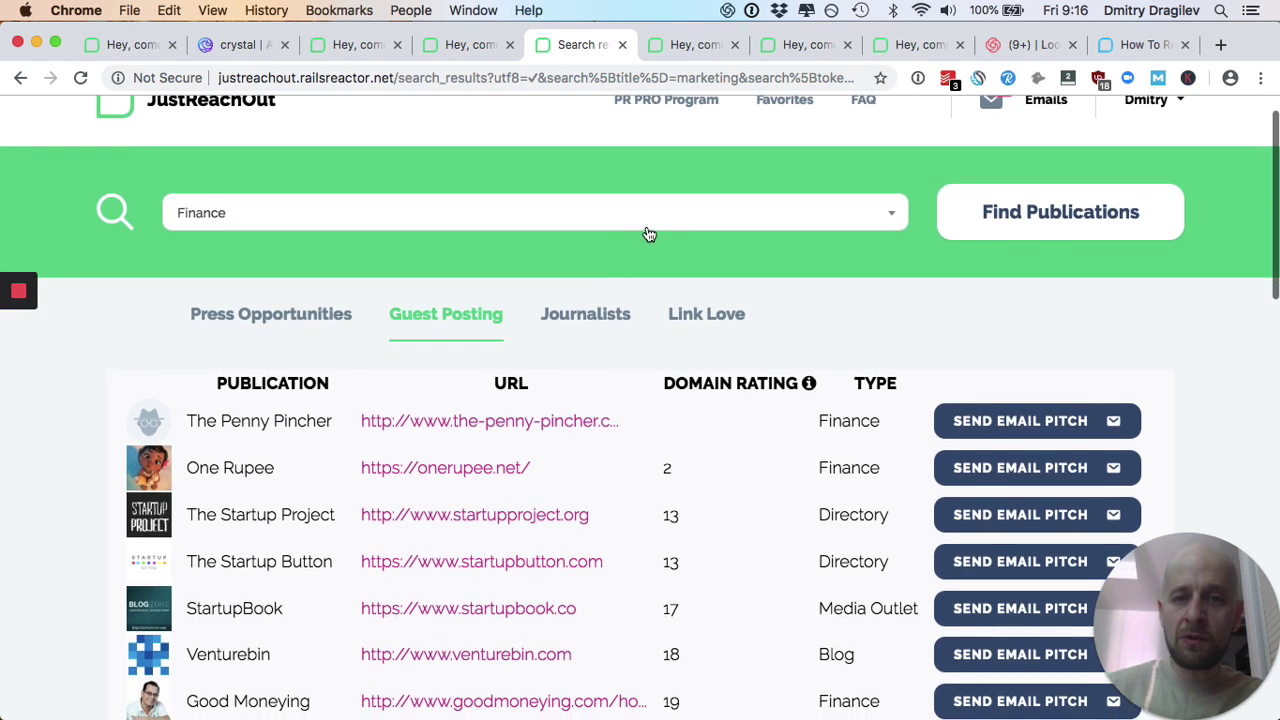
Change the guest-posting publication category from Finance to Science
left_click(646, 222)
scroll(630, 371, "down", 3)
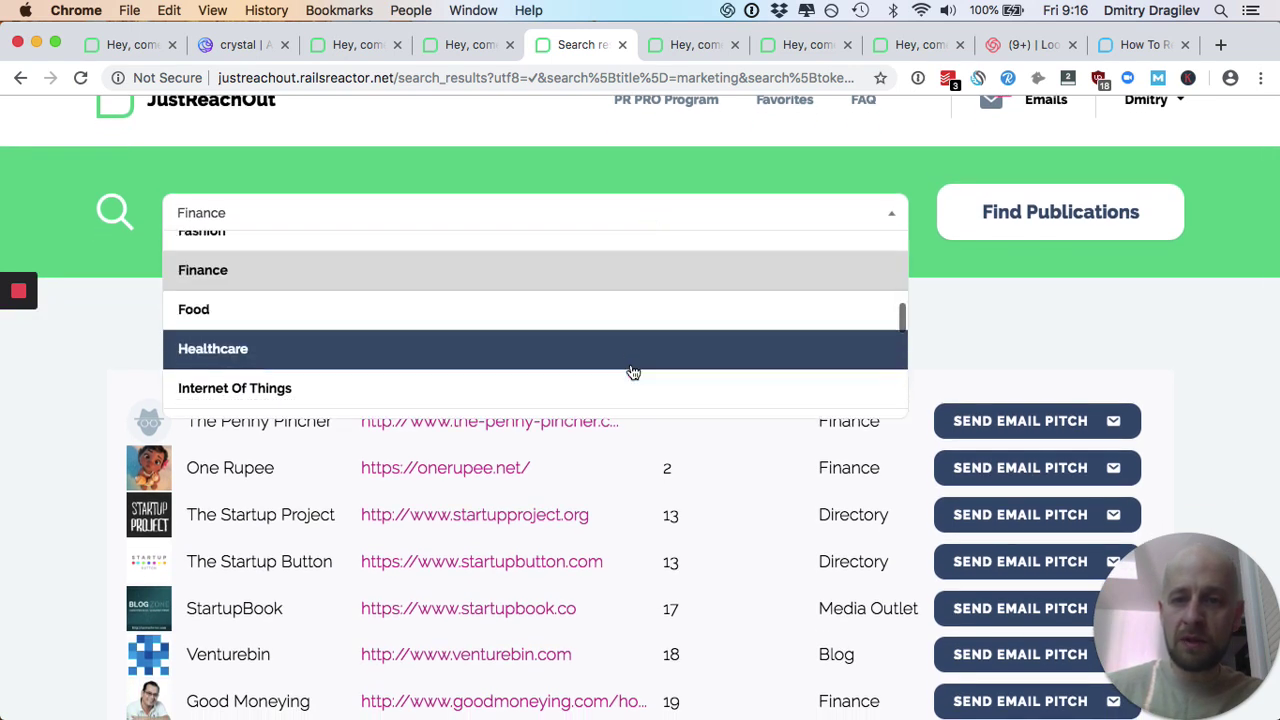
scroll(633, 372, "down", 1)
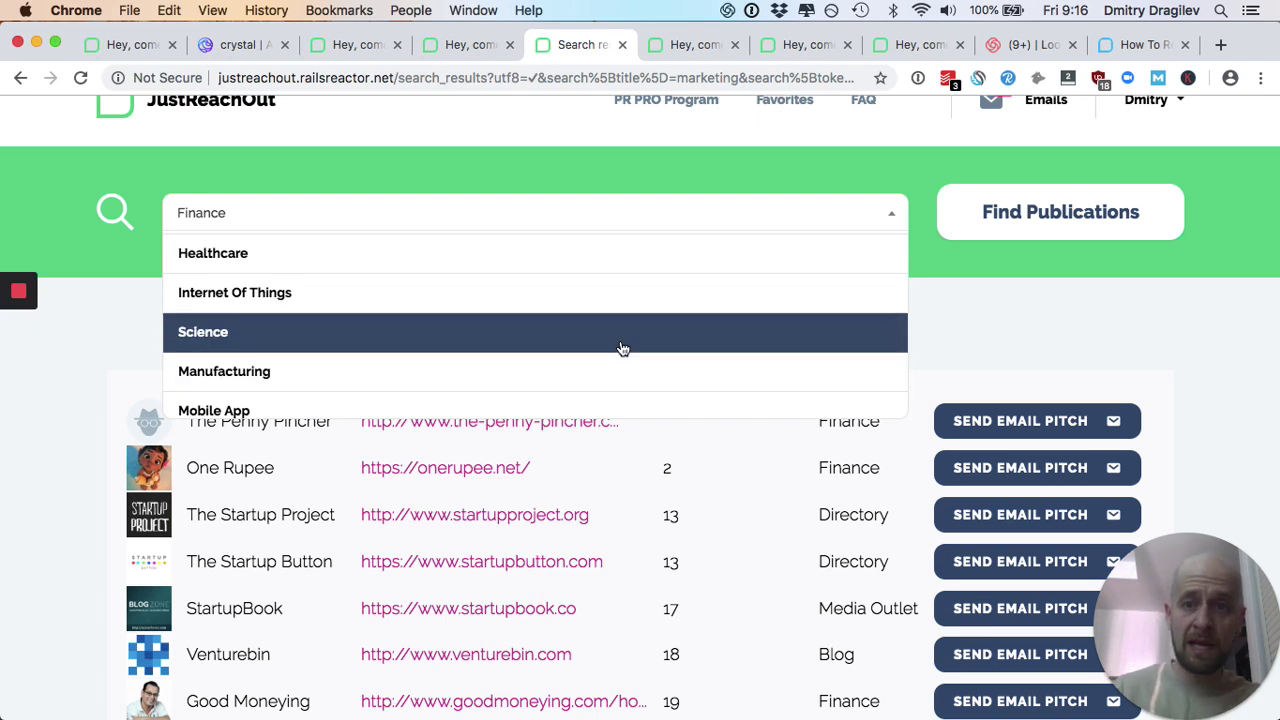
left_click(620, 347)
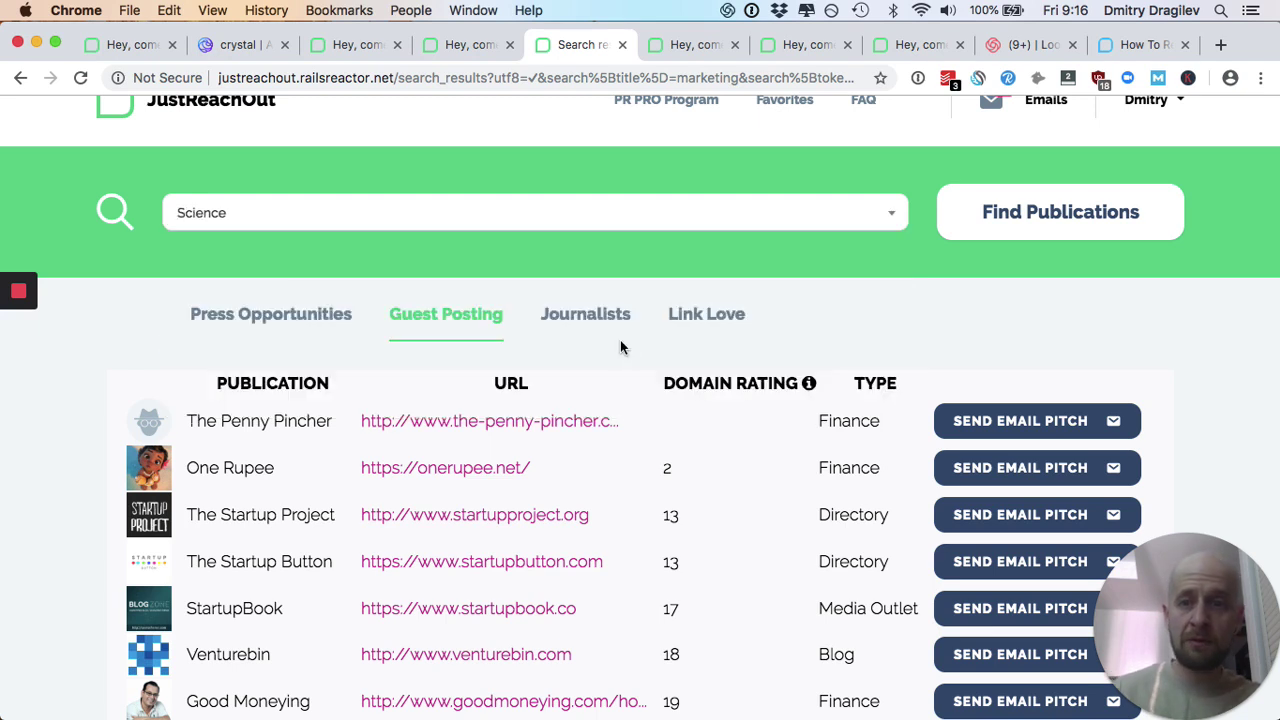
Find Science guest-posting publications such as The Science Post and Sci Tech Daily
left_click(1066, 224)
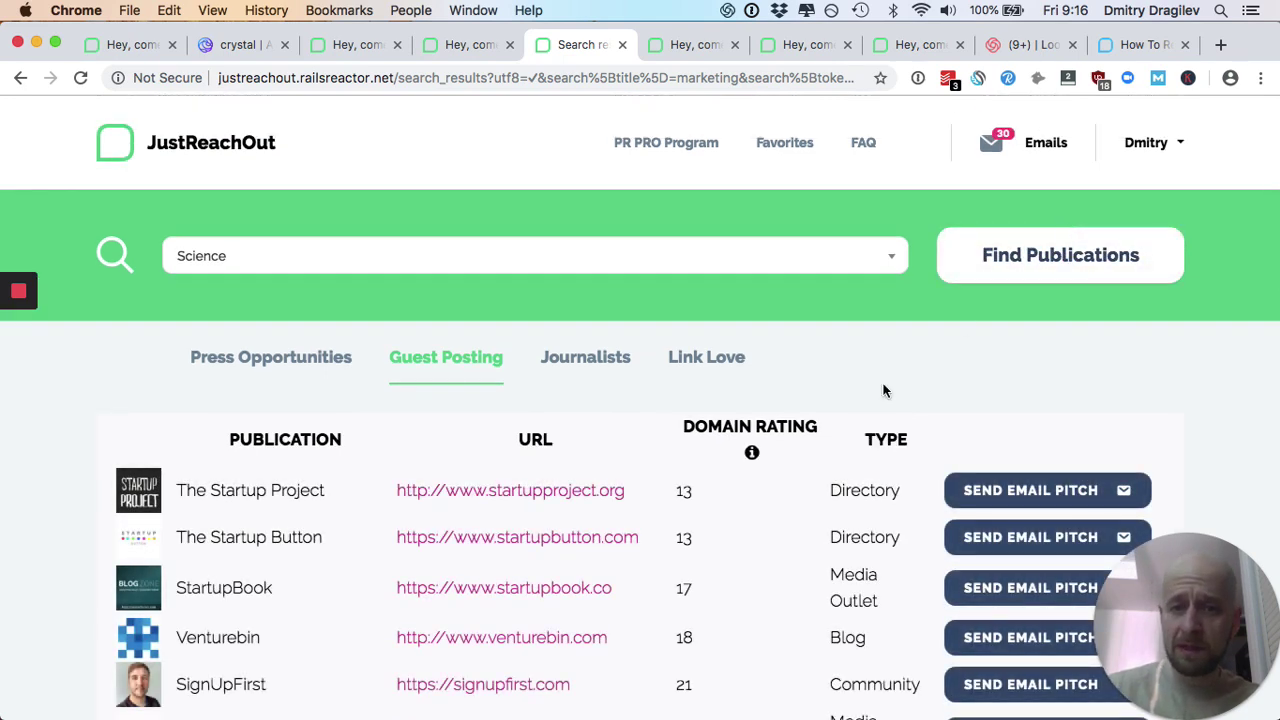
scroll(885, 388, "down", 5)
scroll(883, 390, "down", 1)
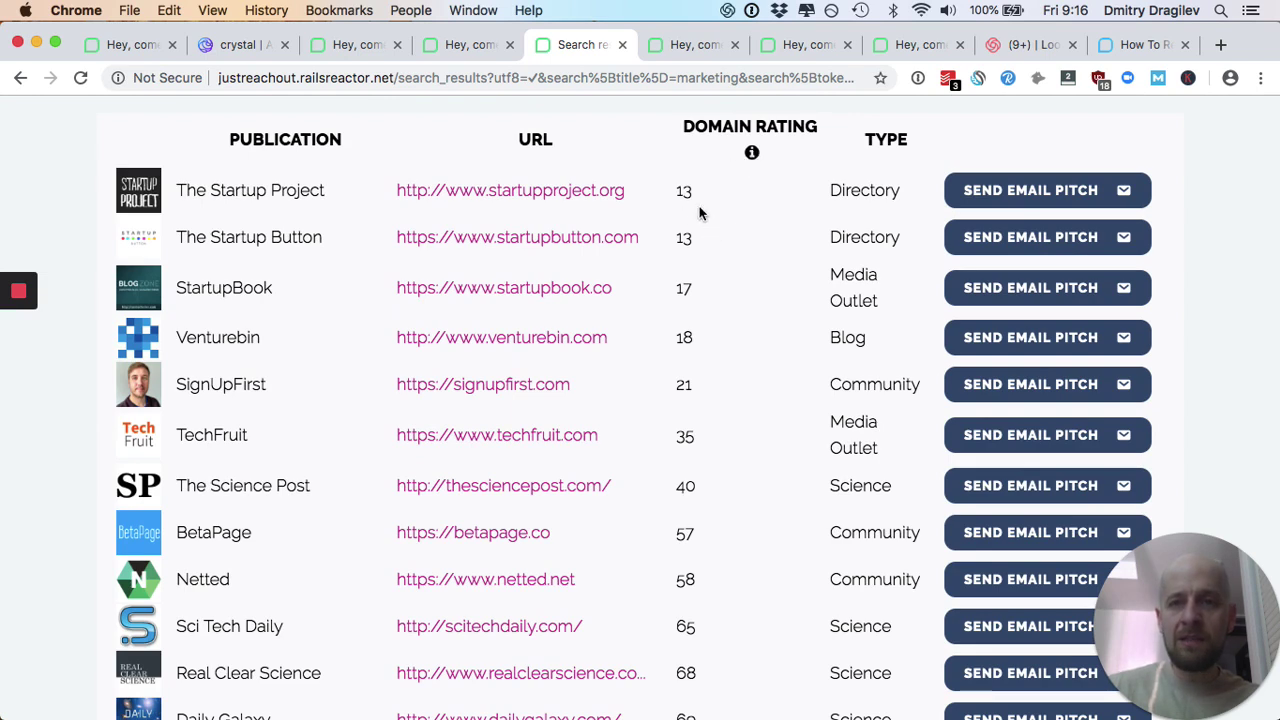
scroll(663, 345, "down", 2)
scroll(663, 345, "up", 1)
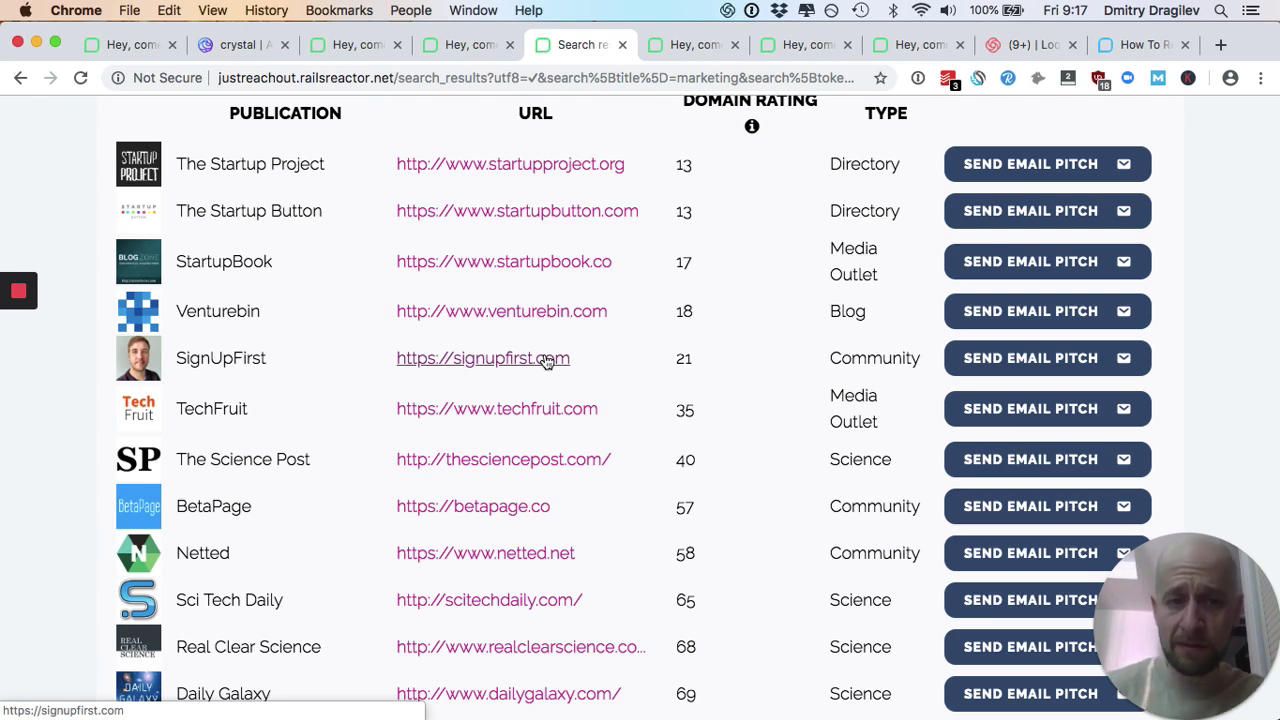
Bring up and dismiss the link menu for a publication's Send Email Pitch button
right_click(1036, 167)
left_click(801, 248)
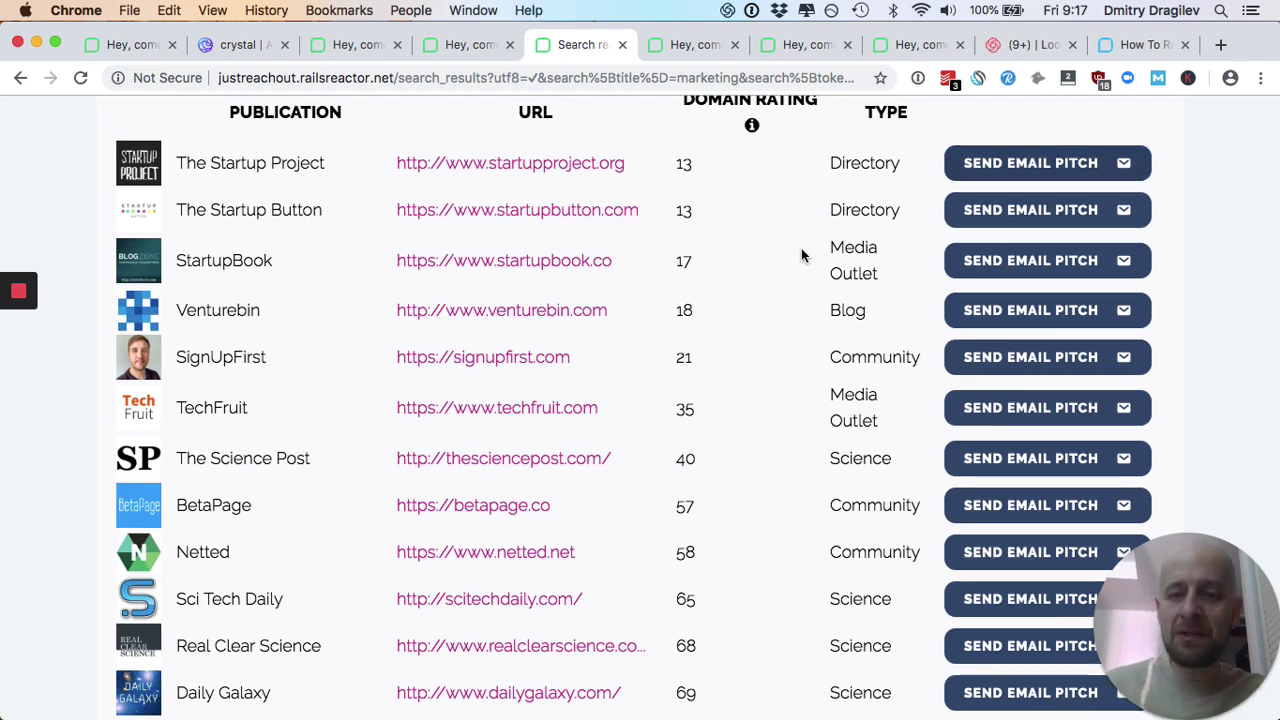
scroll(801, 256, "down", 1)
scroll(801, 256, "up", 5)
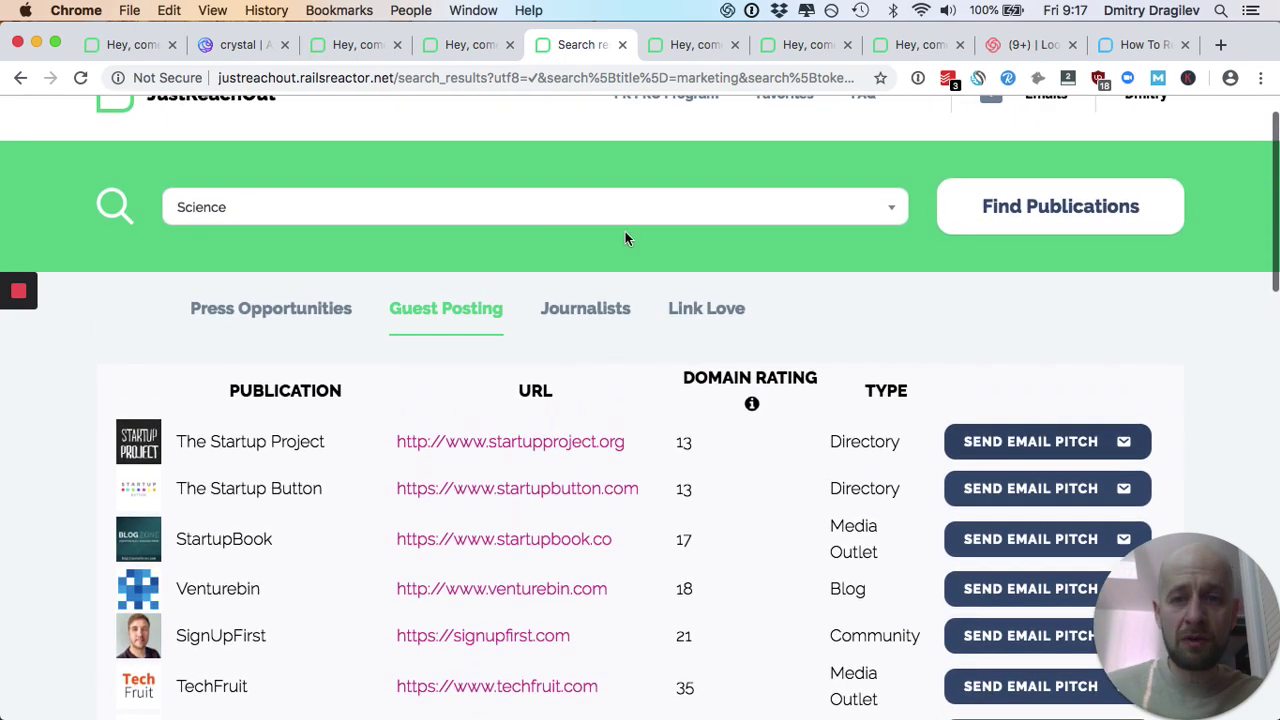
Find Manufacturing guest-posting publications like Manufacturing Success, Green Manufacturing and Women In Mfg
left_click(543, 217)
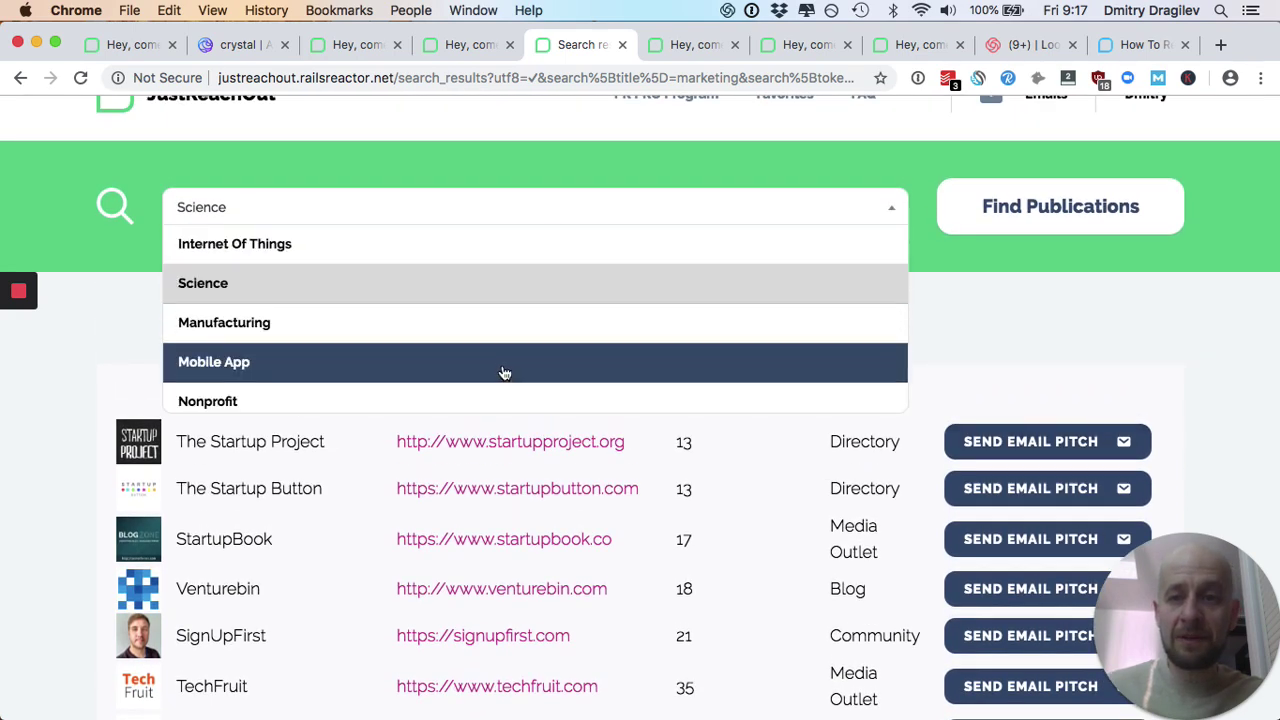
left_click(492, 337)
left_click(1017, 232)
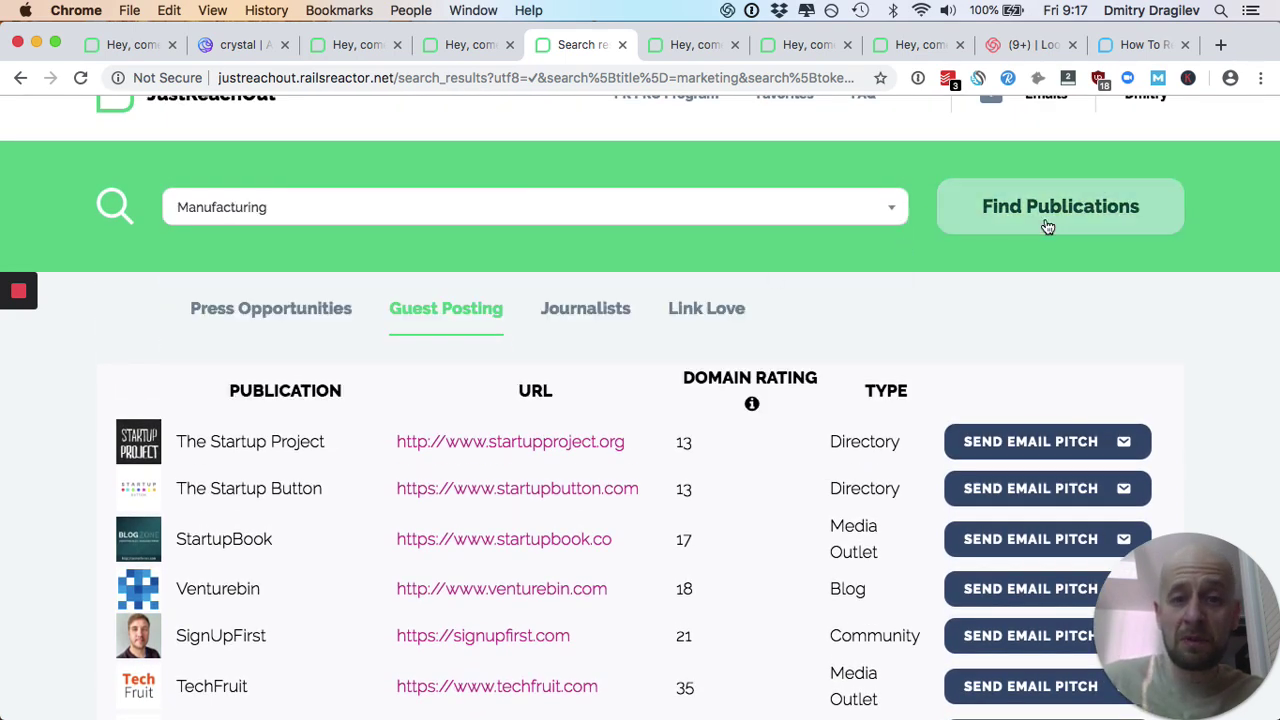
scroll(843, 451, "down", 3)
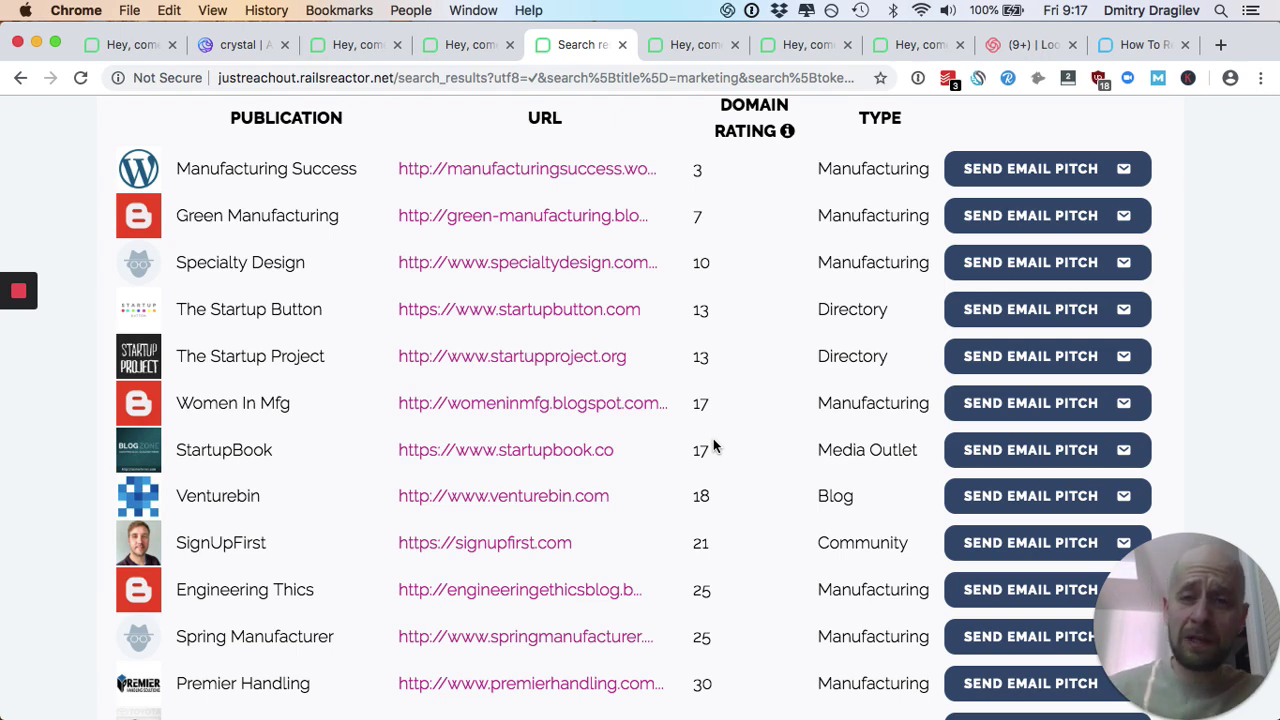
scroll(713, 446, "up", 5)
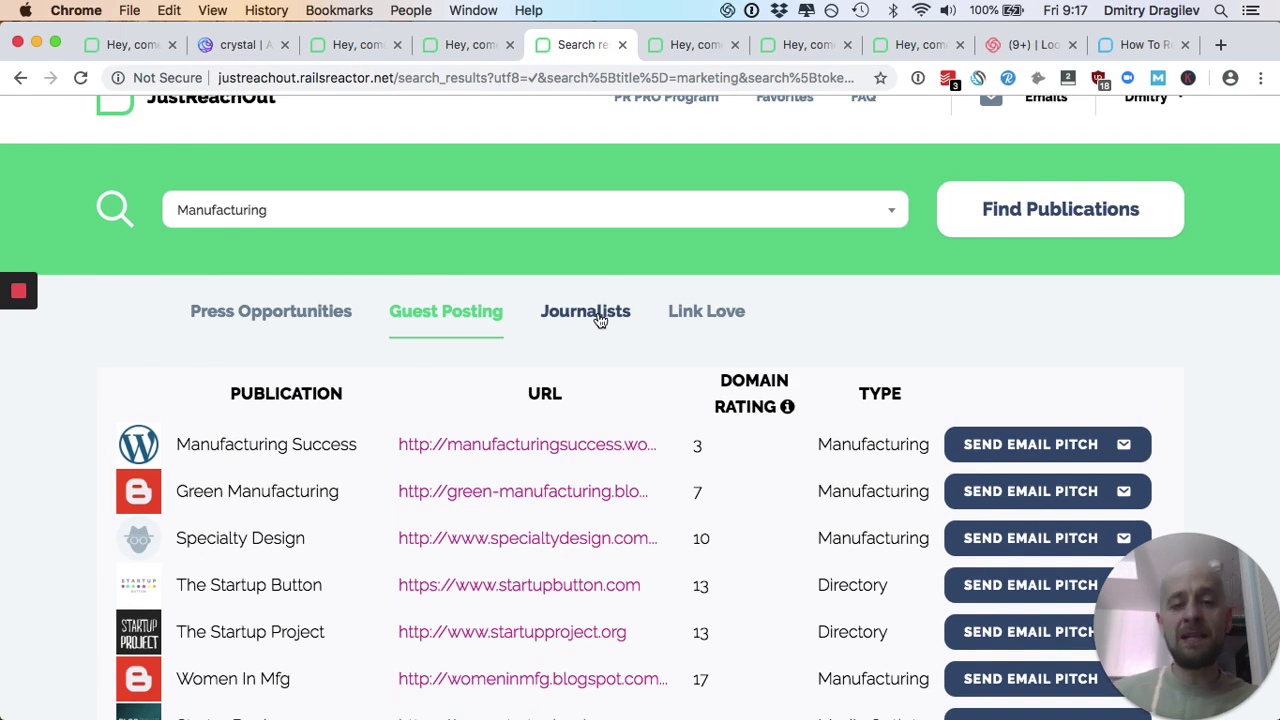
Browse the 197 'conversational ai' journalist results listing Microsoft Build and Cortana articles
left_click(706, 50)
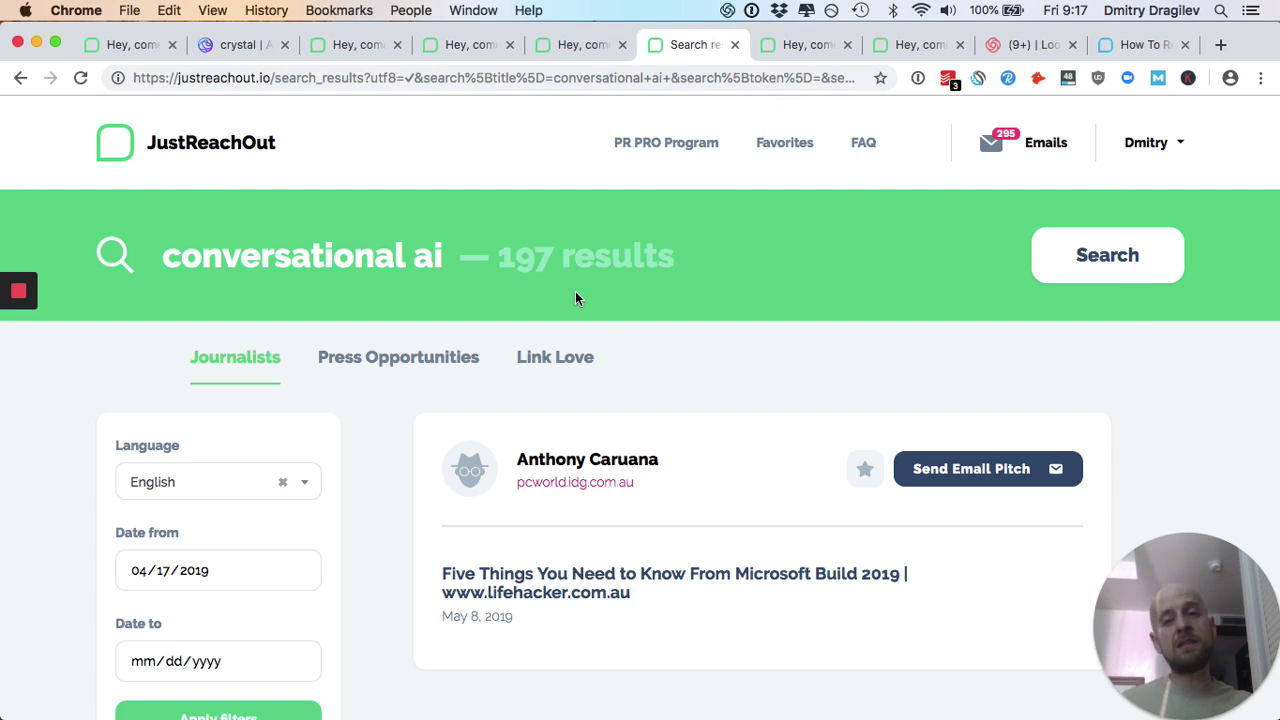
scroll(575, 297, "down", 1)
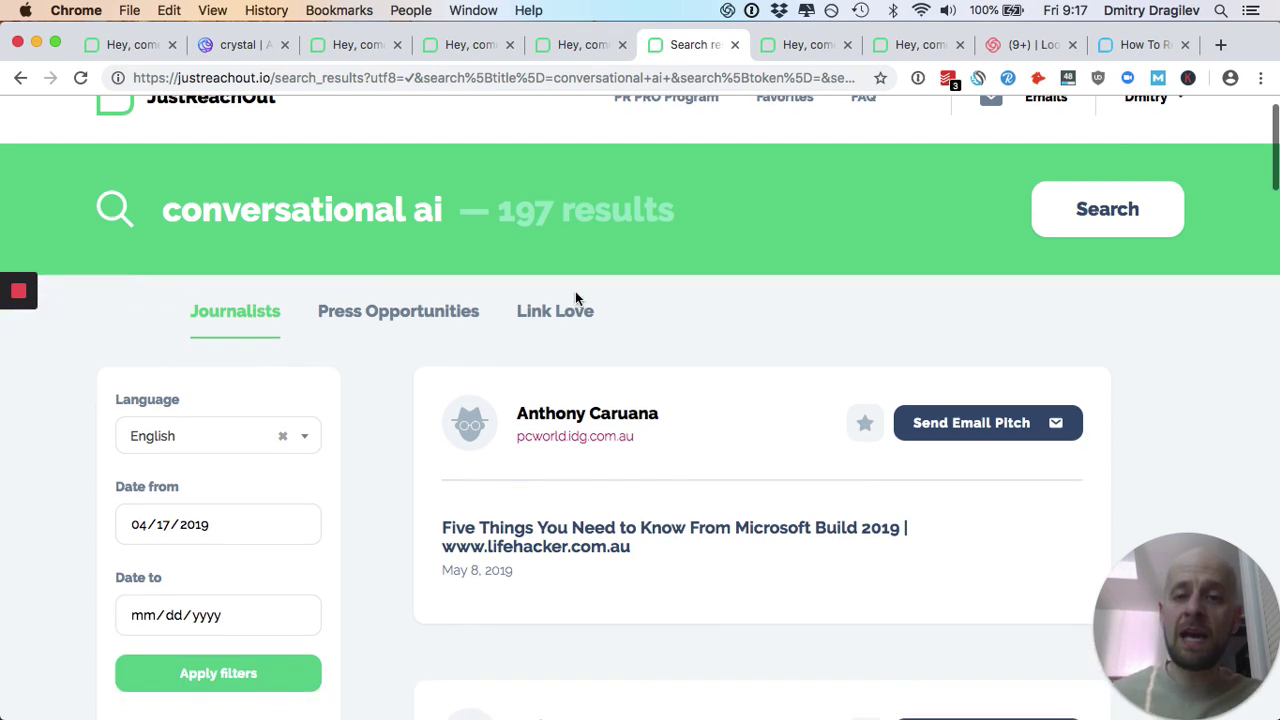
scroll(575, 297, "down", 1)
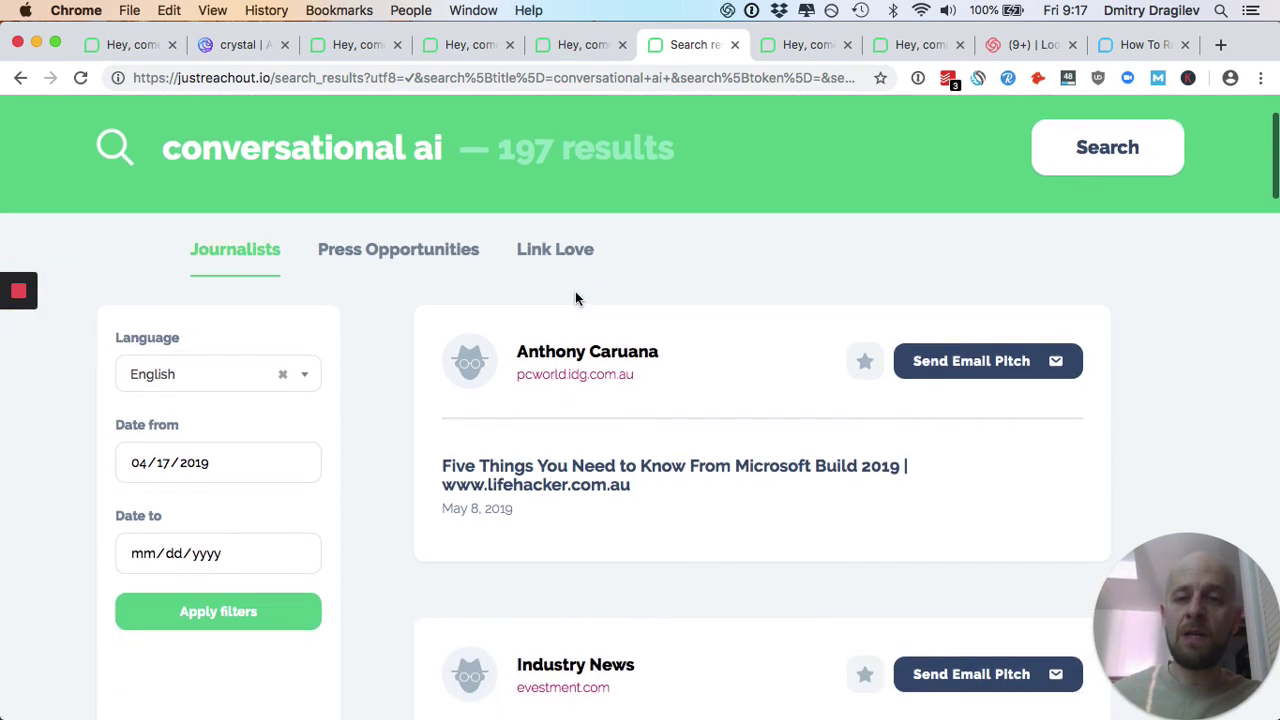
scroll(510, 364, "up", 1)
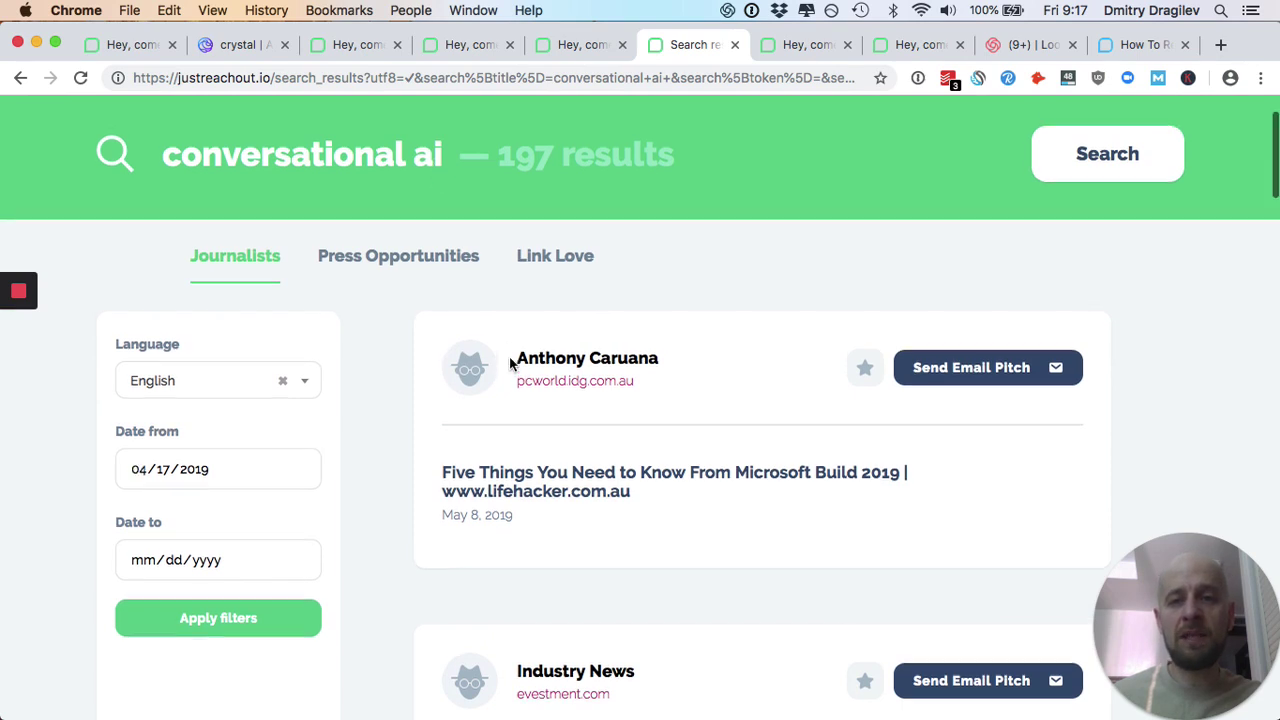
scroll(413, 430, "down", 1)
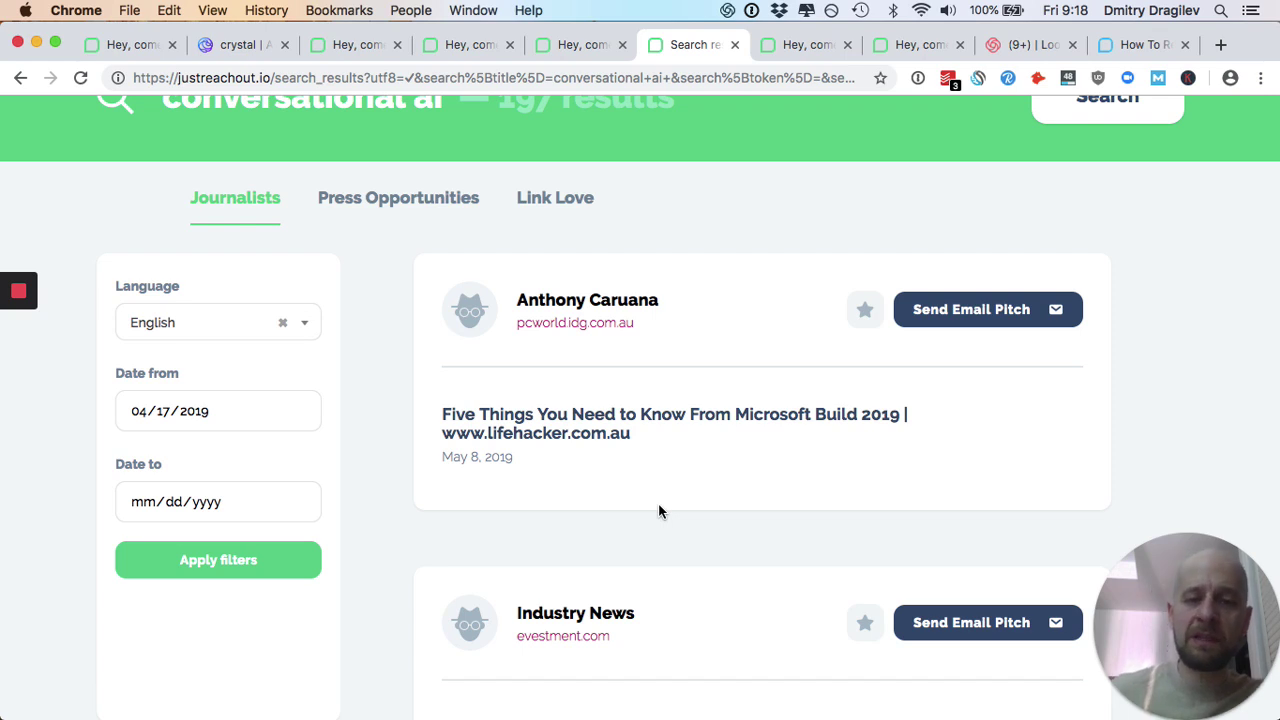
scroll(658, 512, "down", 10)
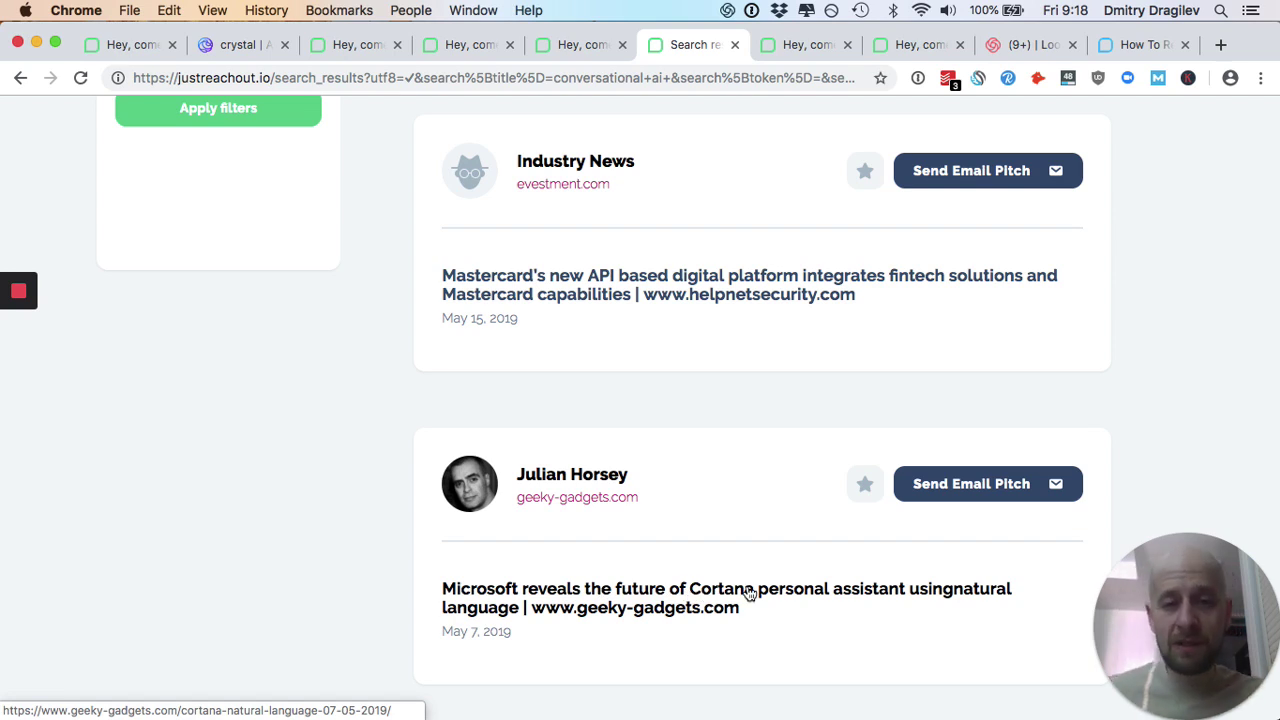
Star the geeky-gadgets.com journalist and the Industry News contact as favourites
left_click(865, 484)
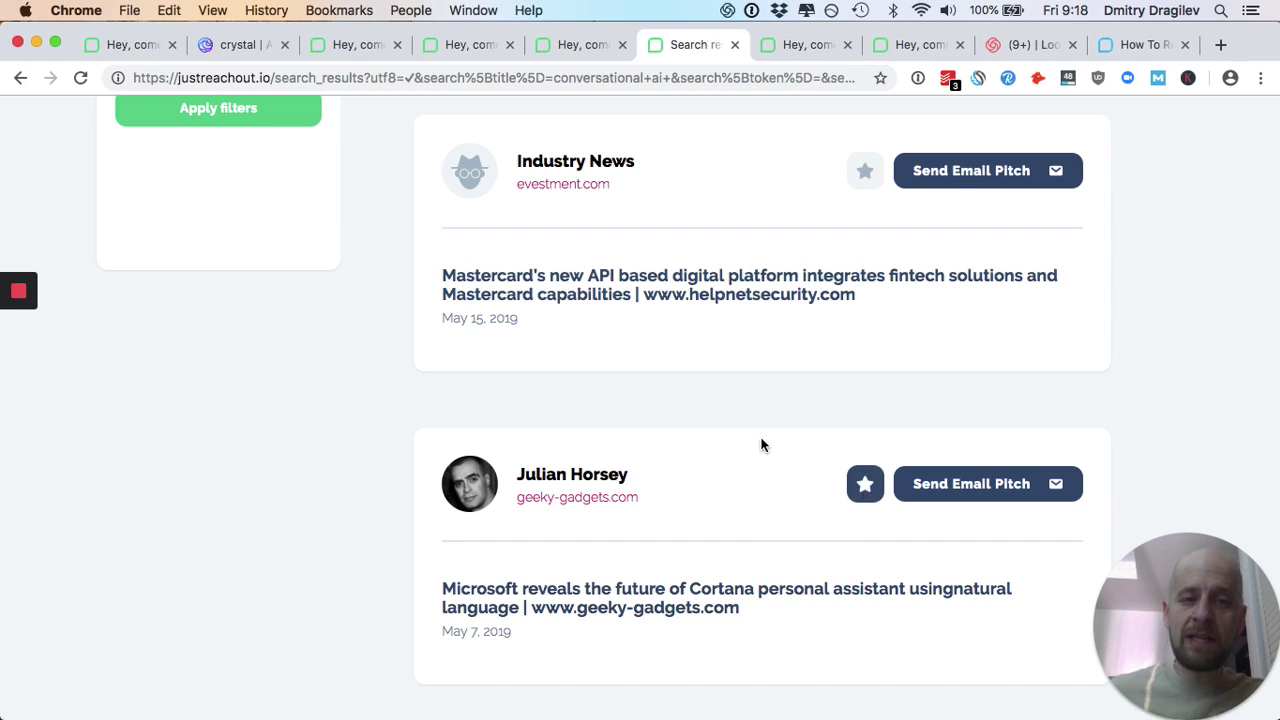
scroll(763, 446, "up", 3)
left_click(865, 308)
scroll(760, 668, "down", 5)
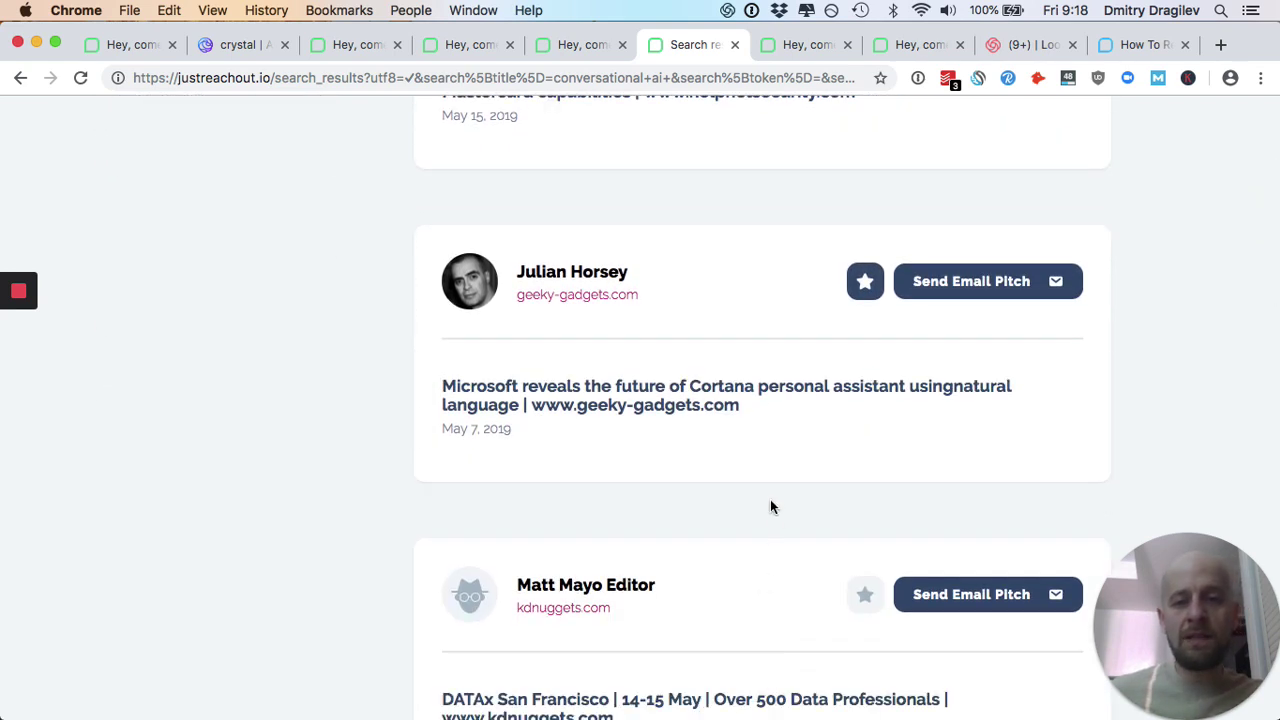
scroll(767, 478, "down", 1)
scroll(767, 478, "down", 3)
scroll(767, 478, "up", 1)
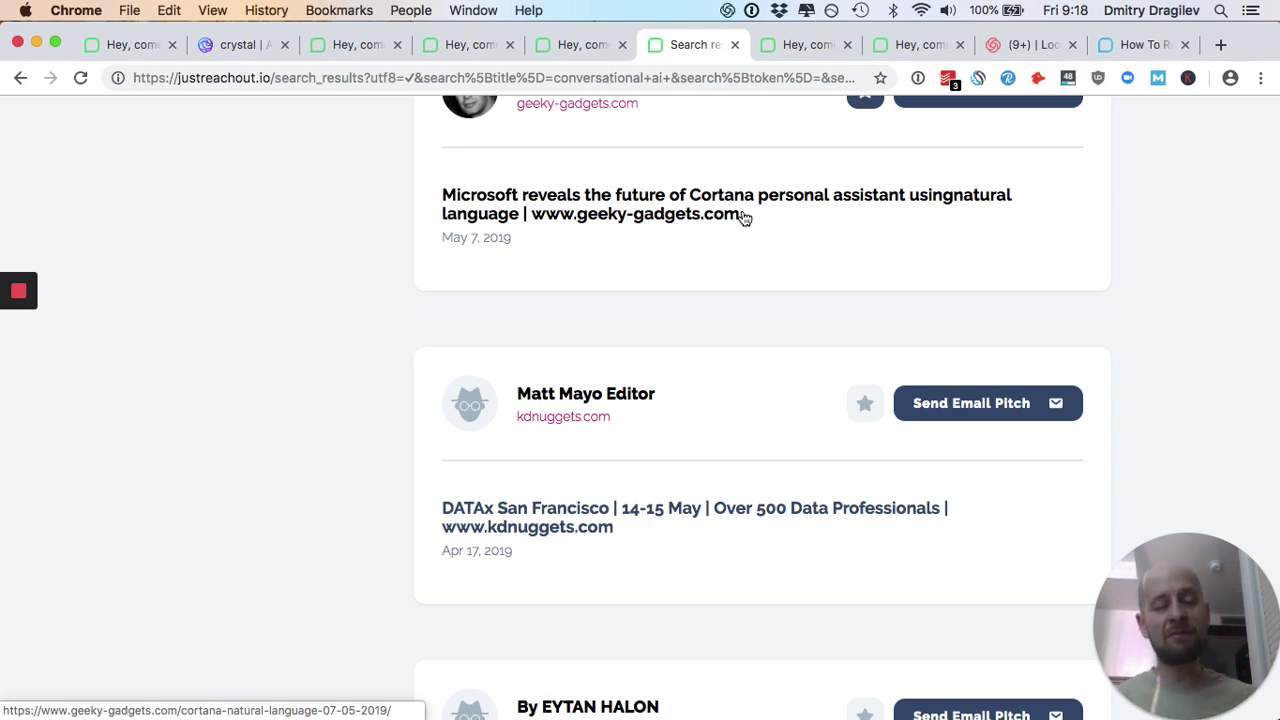
scroll(743, 215, "up", 2)
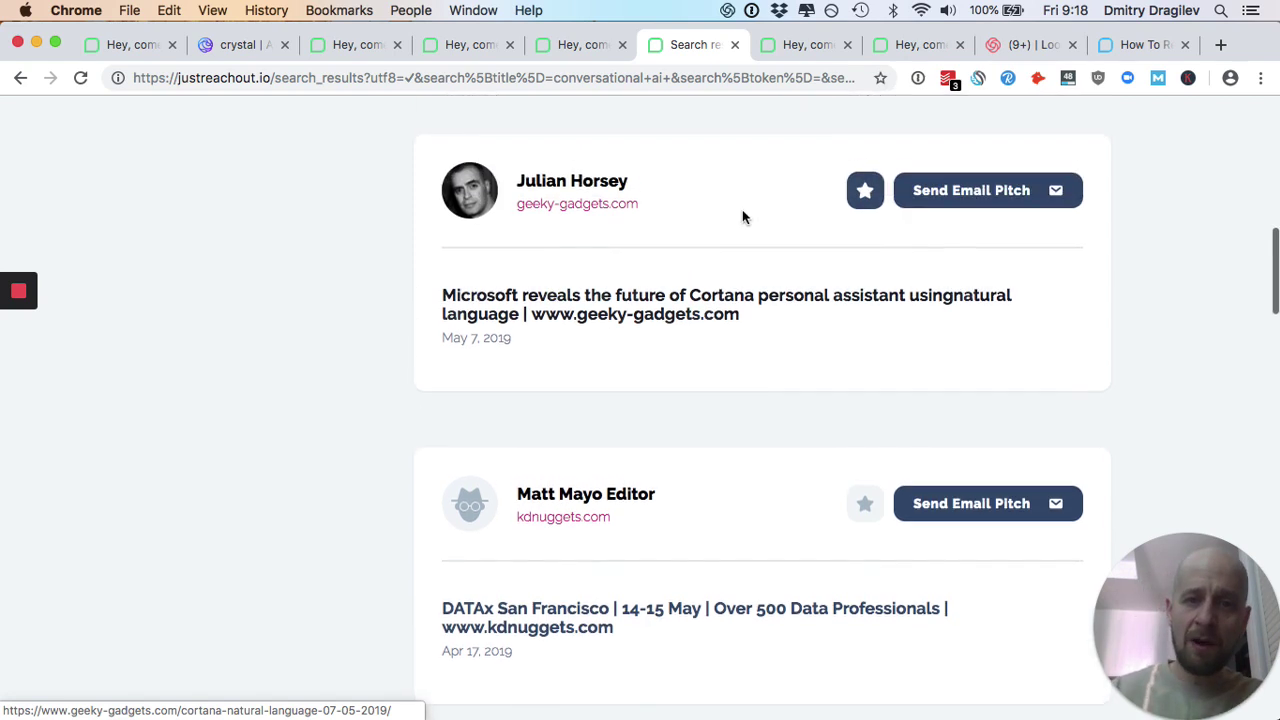
left_click(975, 192)
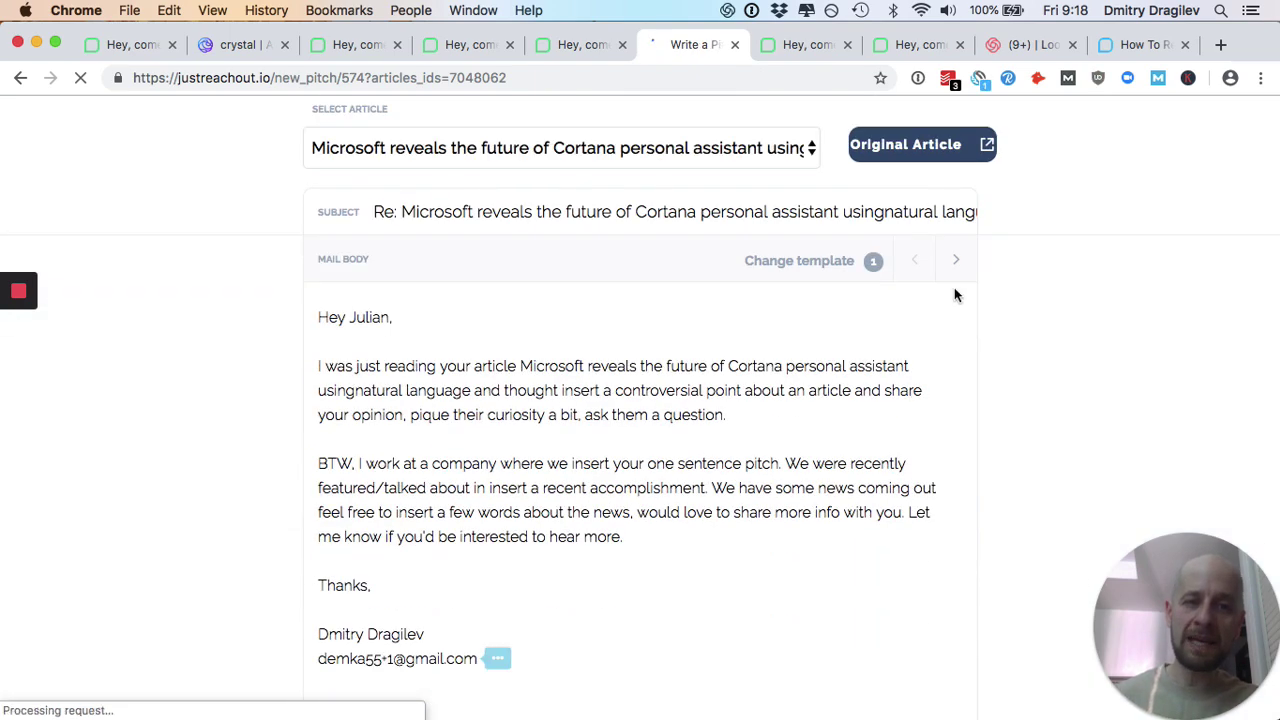
left_click(956, 262)
left_click(956, 262)
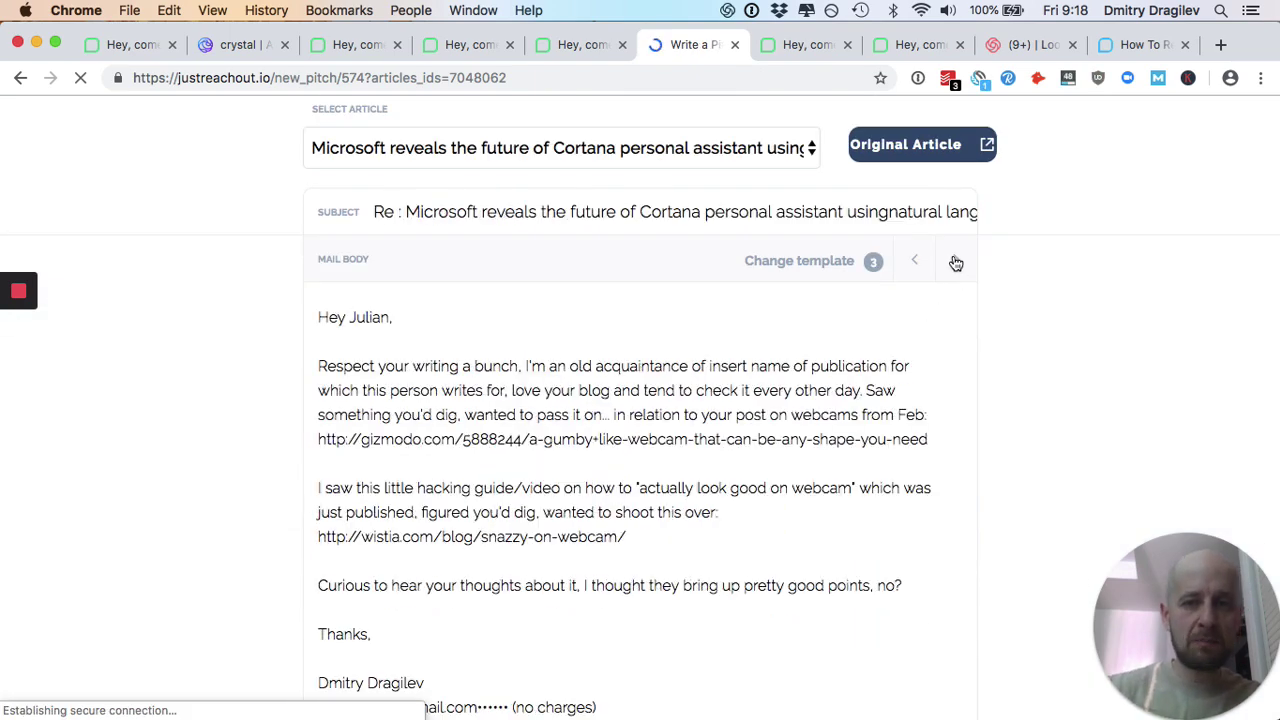
left_click(956, 262)
left_click(956, 262)
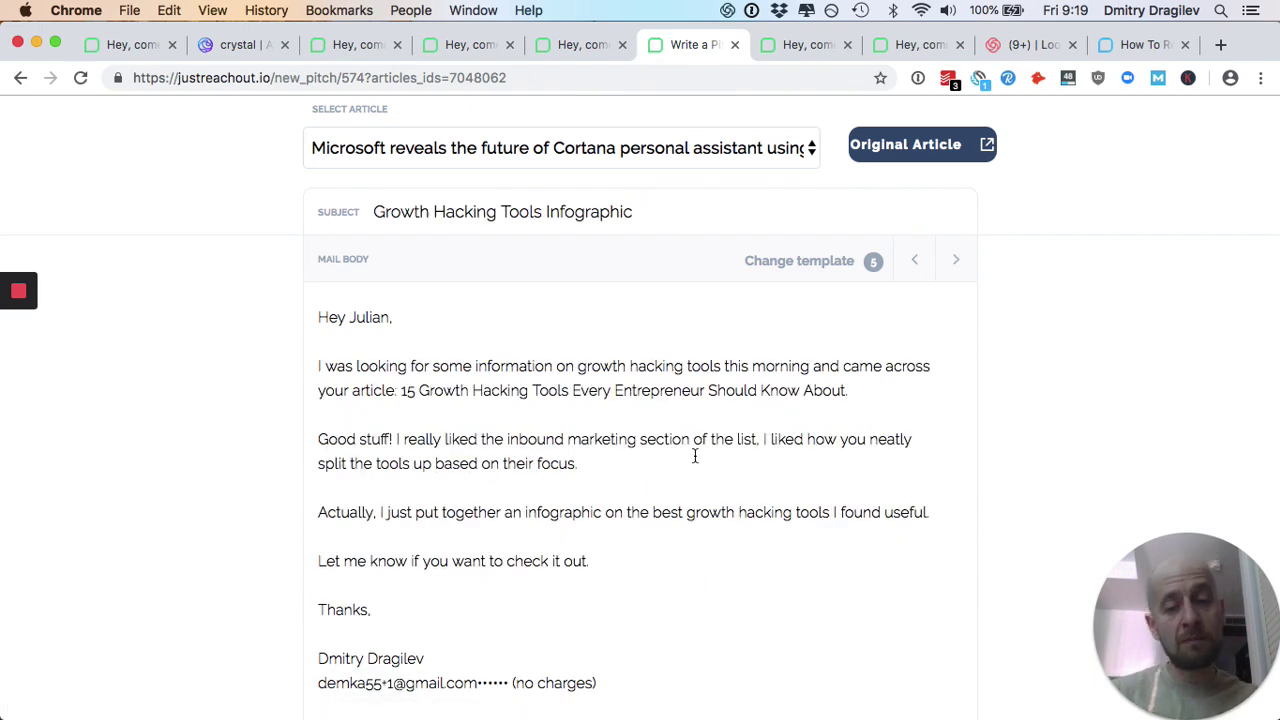
scroll(695, 455, "down", 5)
scroll(695, 455, "up", 10)
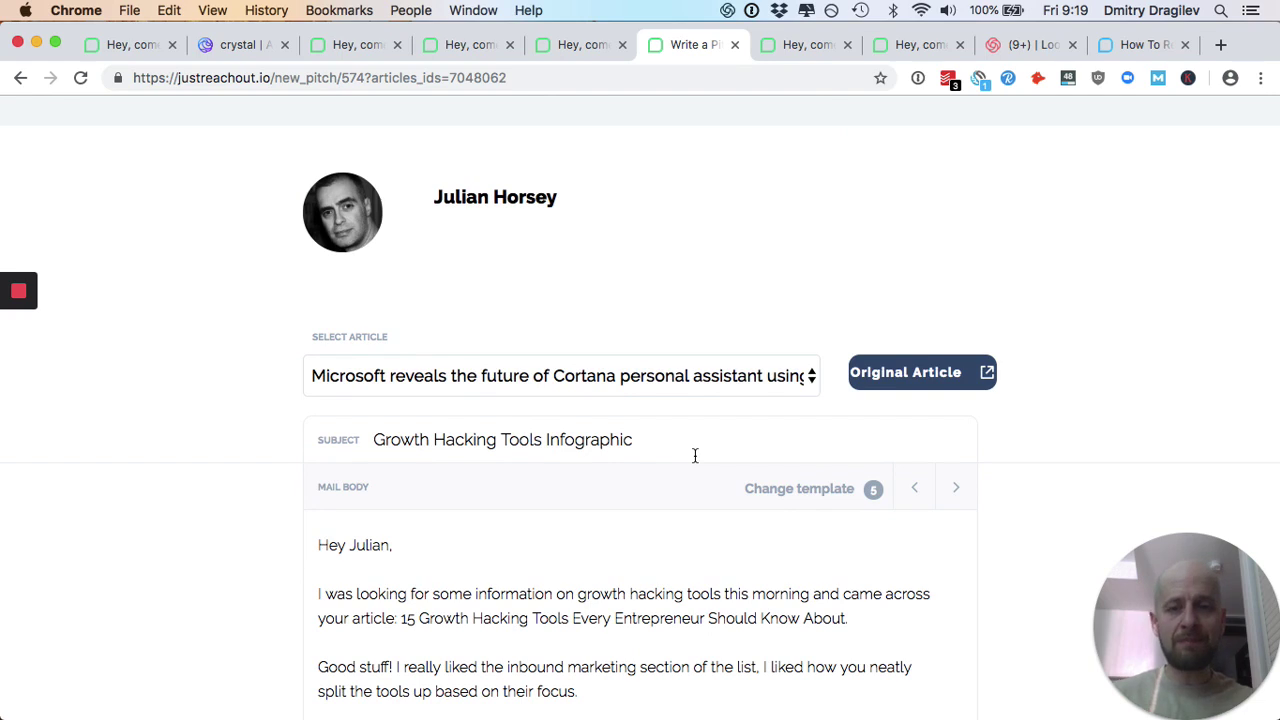
scroll(695, 455, "up", 3)
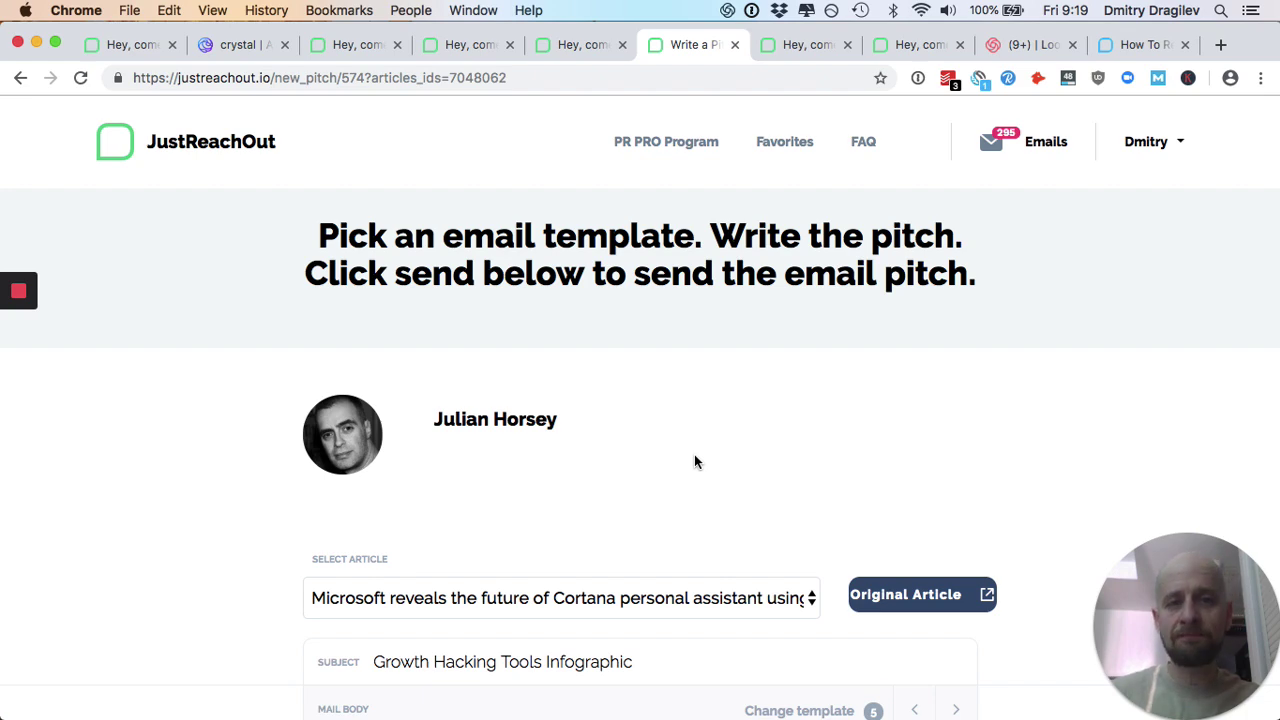
left_click(570, 45)
left_click(680, 46)
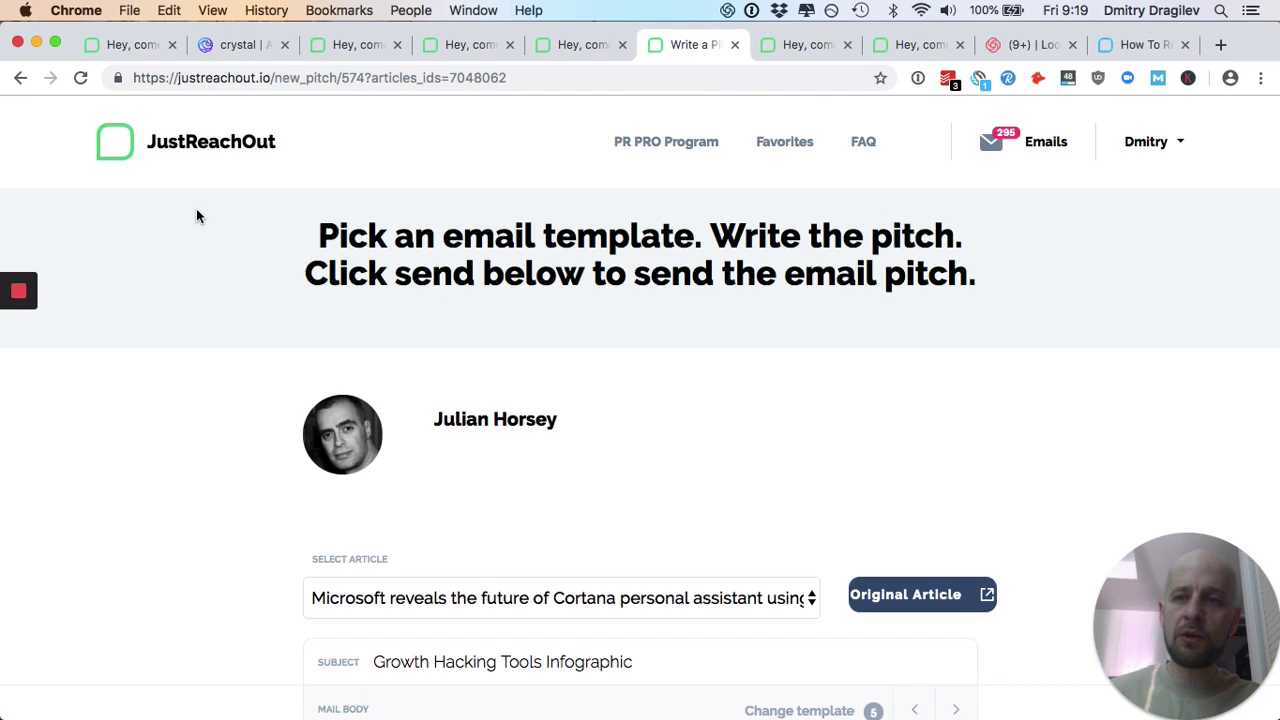
left_click(20, 78)
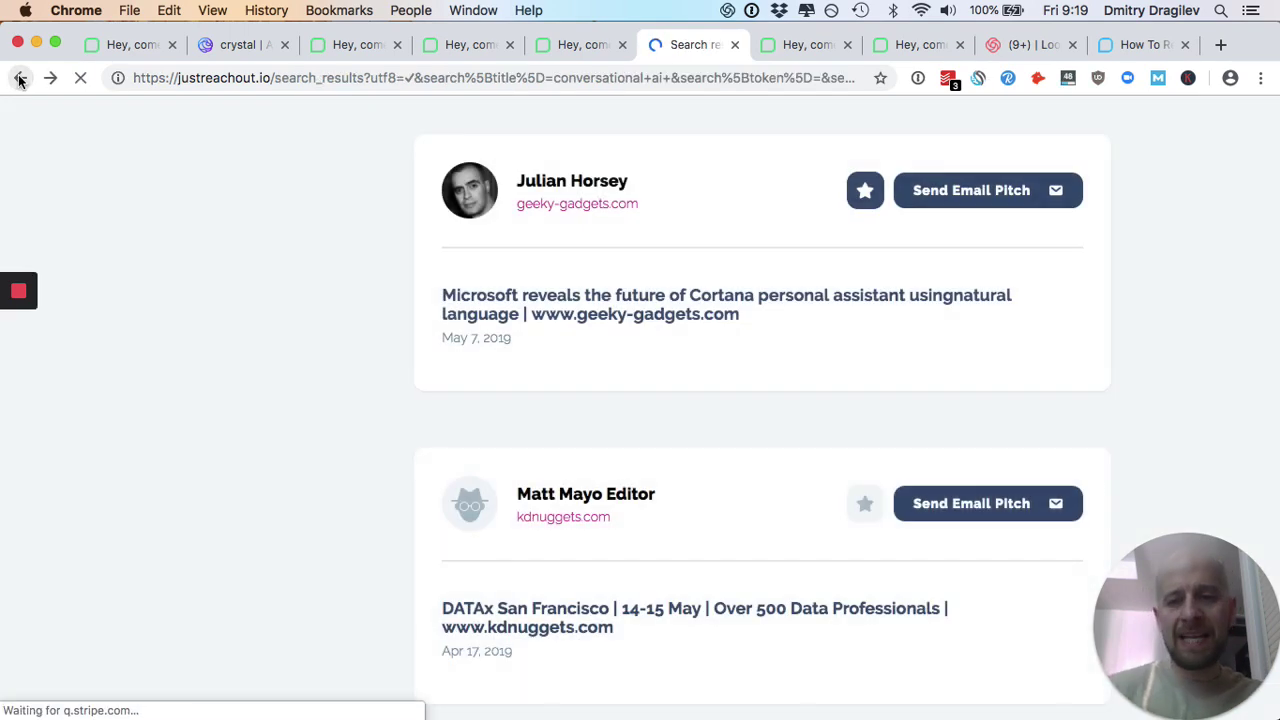
scroll(405, 329, "up", 8)
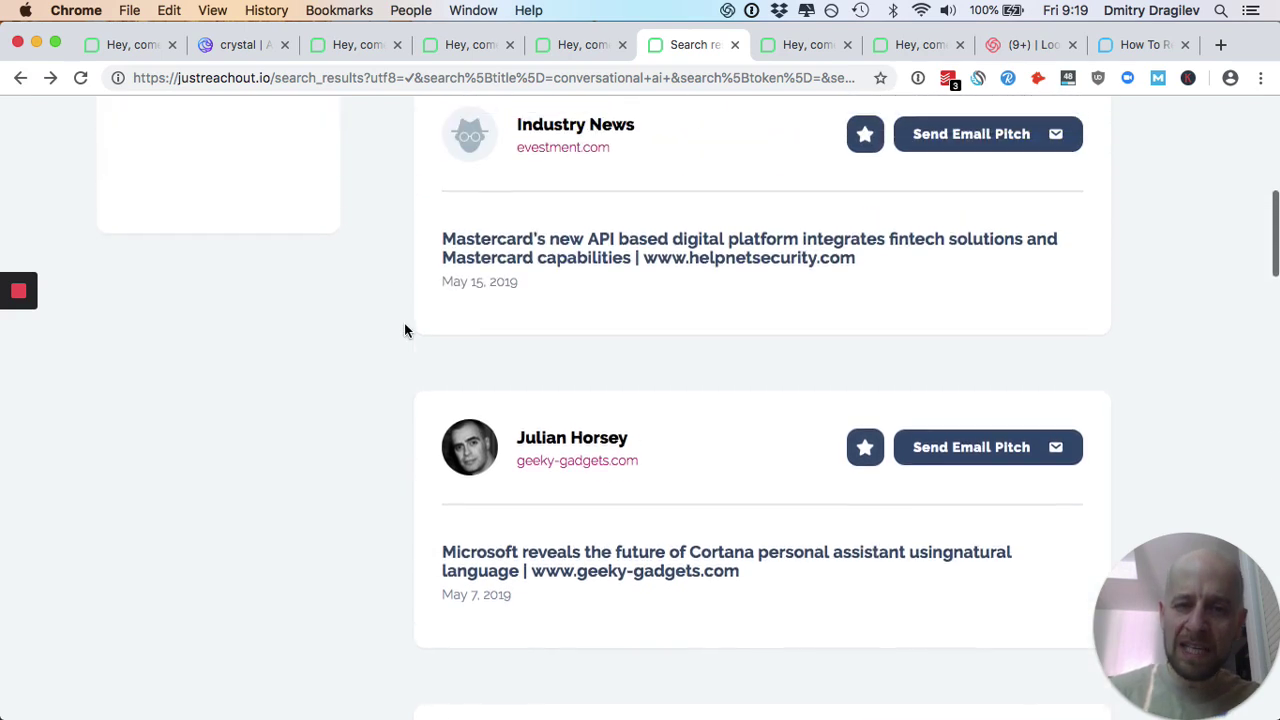
scroll(405, 329, "down", 2)
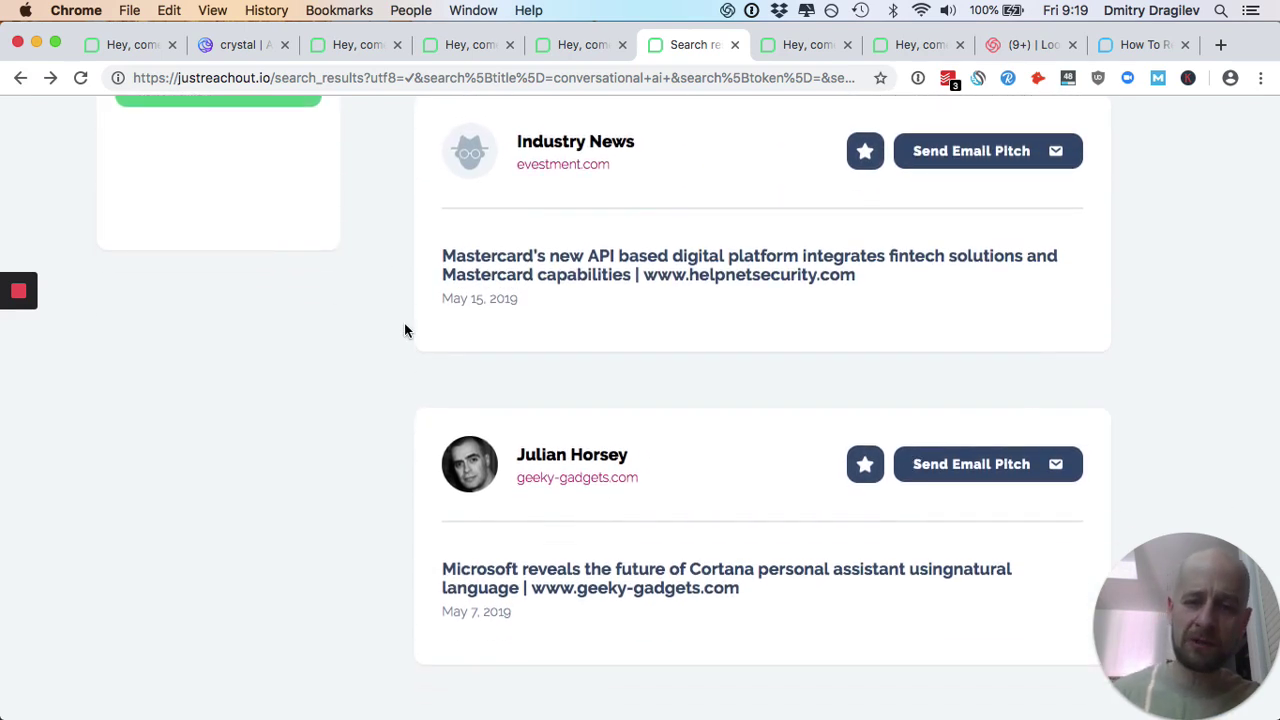